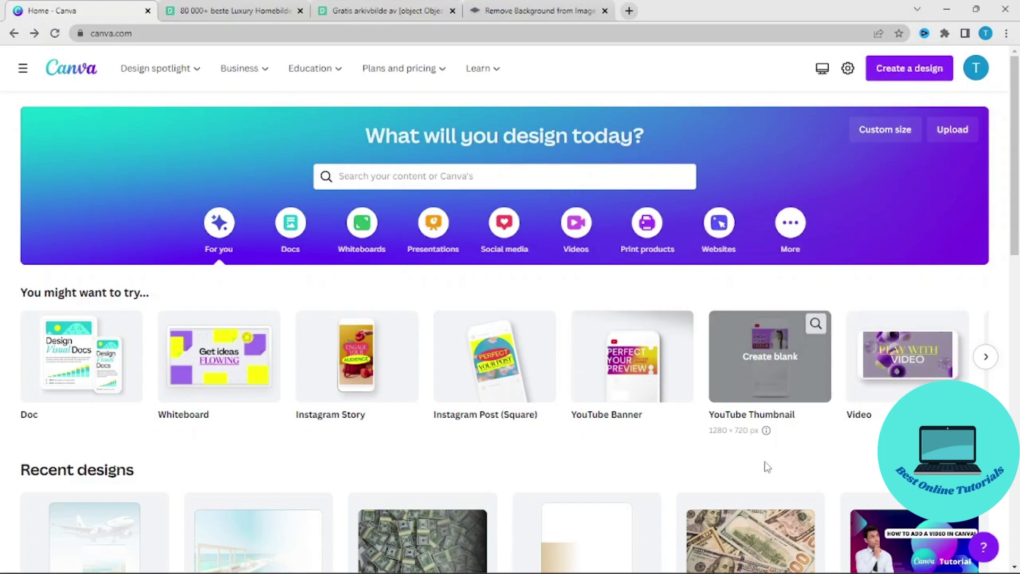
Start a blank YouTube thumbnail and set the uploaded dollar-bills photo as its background
left_click(770, 356)
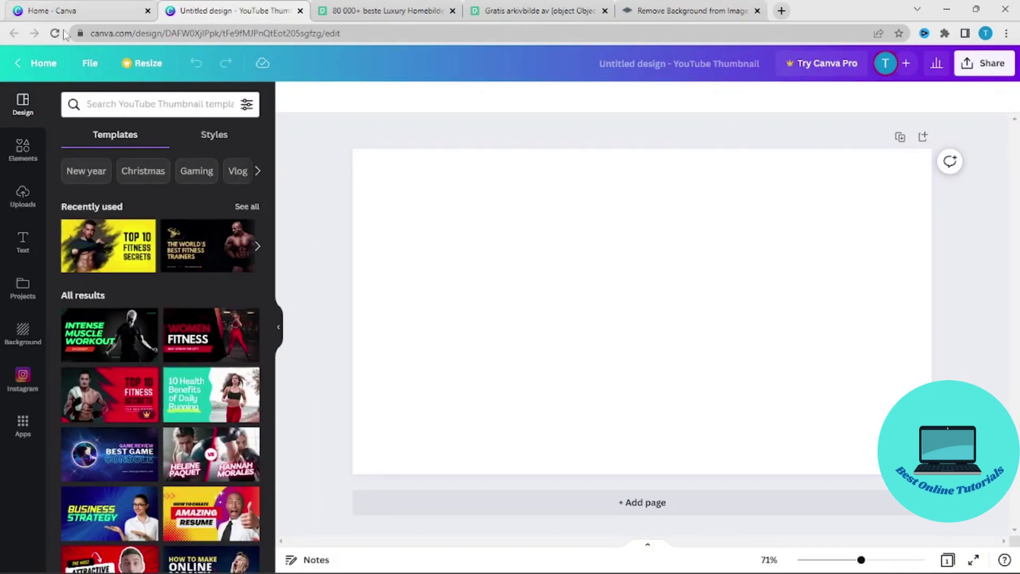
left_click(24, 197)
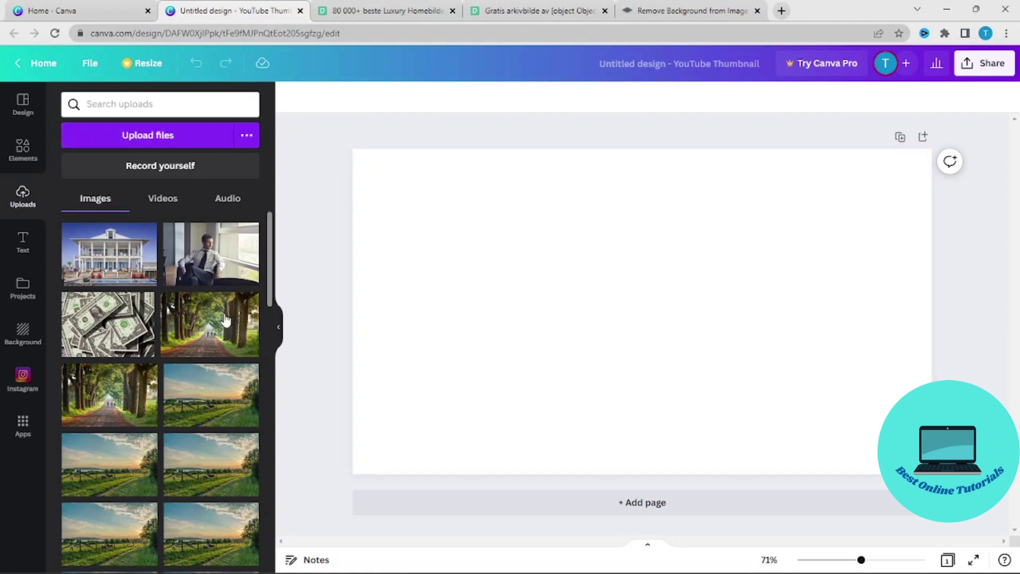
left_click(115, 339)
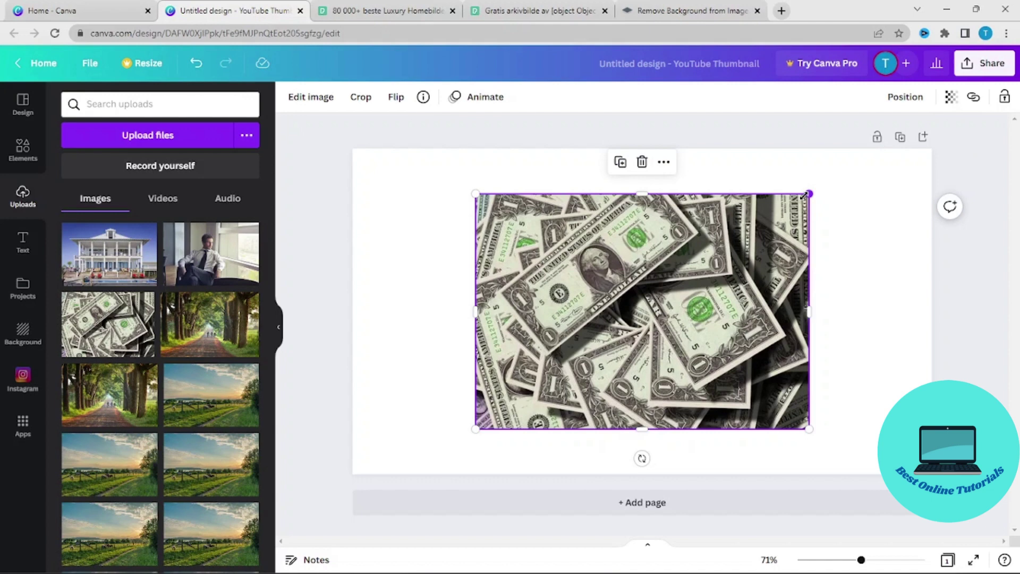
left_click_drag(808, 193, 879, 144)
right_click(652, 265)
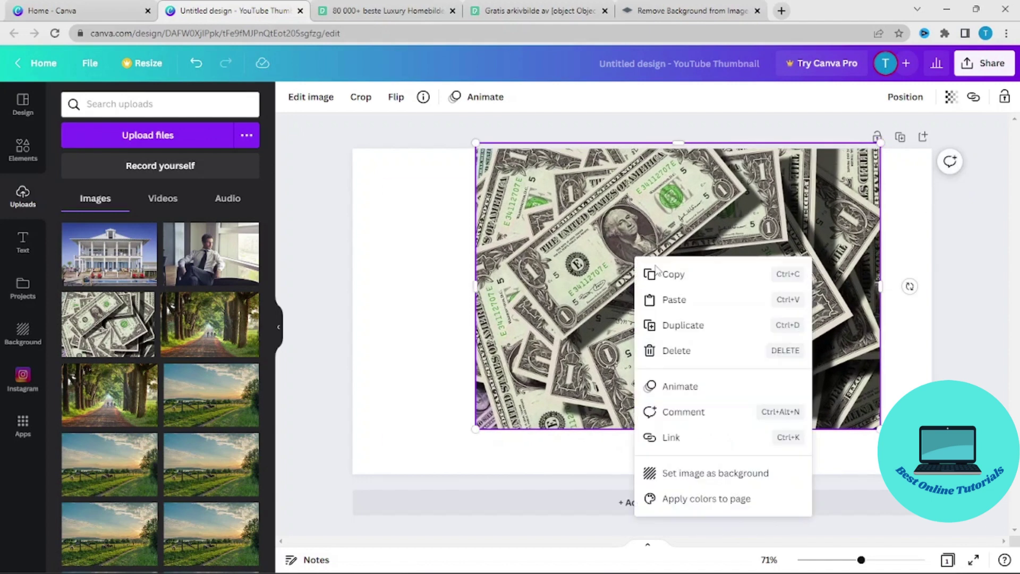
left_click(743, 477)
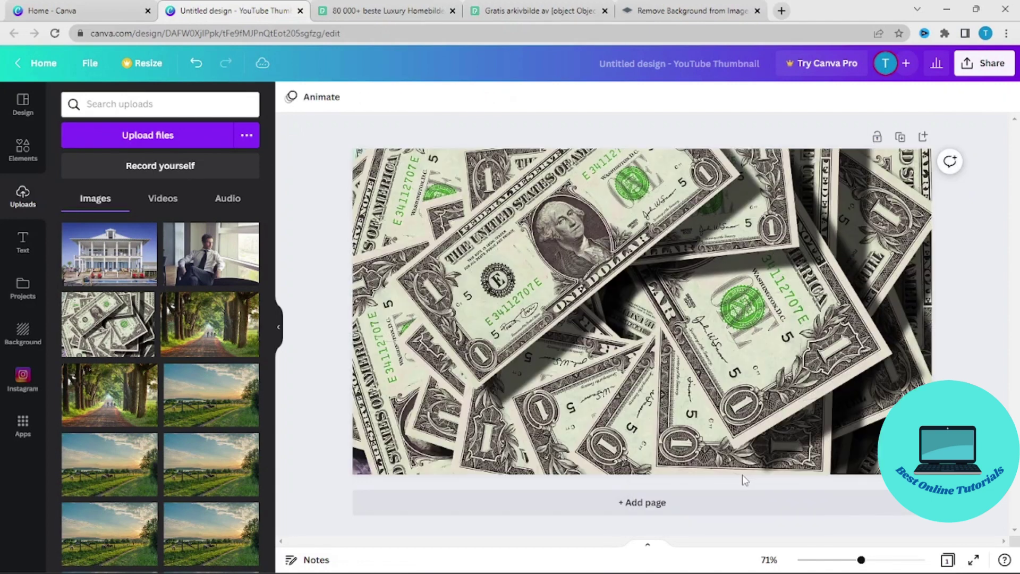
Fade the dollar-bills background to 50% transparency
left_click(785, 280)
left_click(951, 96)
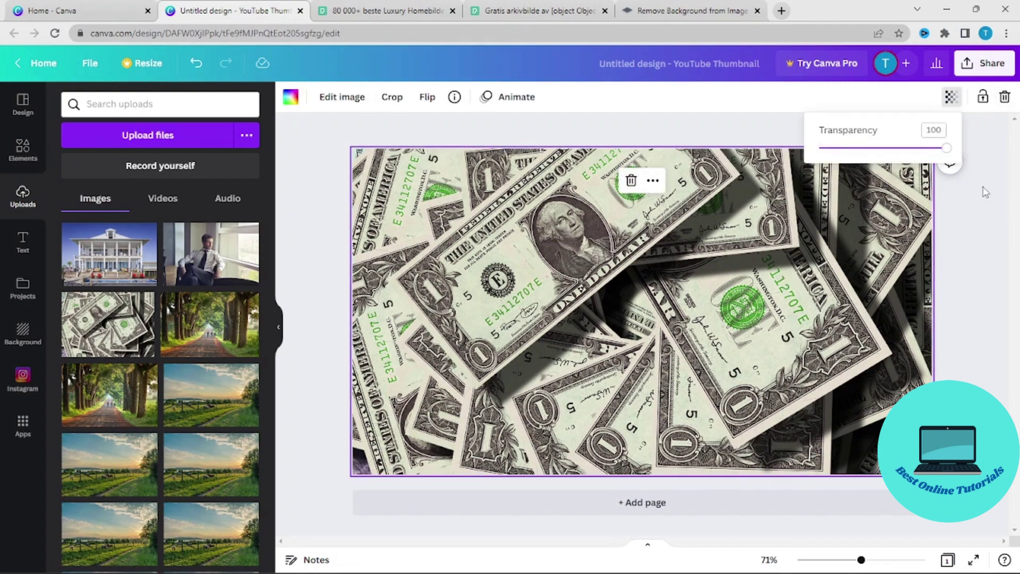
left_click_drag(946, 151, 884, 149)
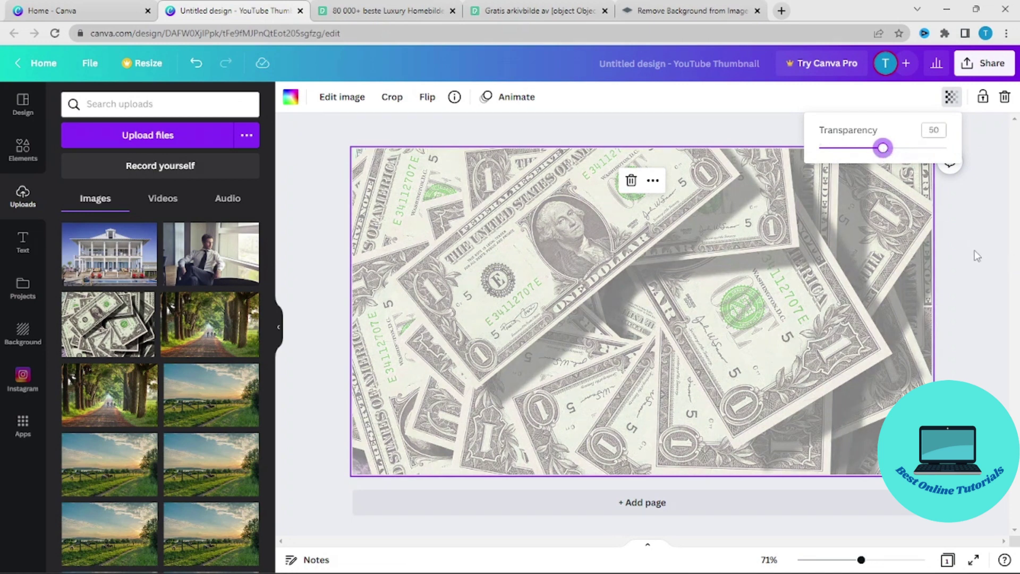
key("Escape")
key("Escape")
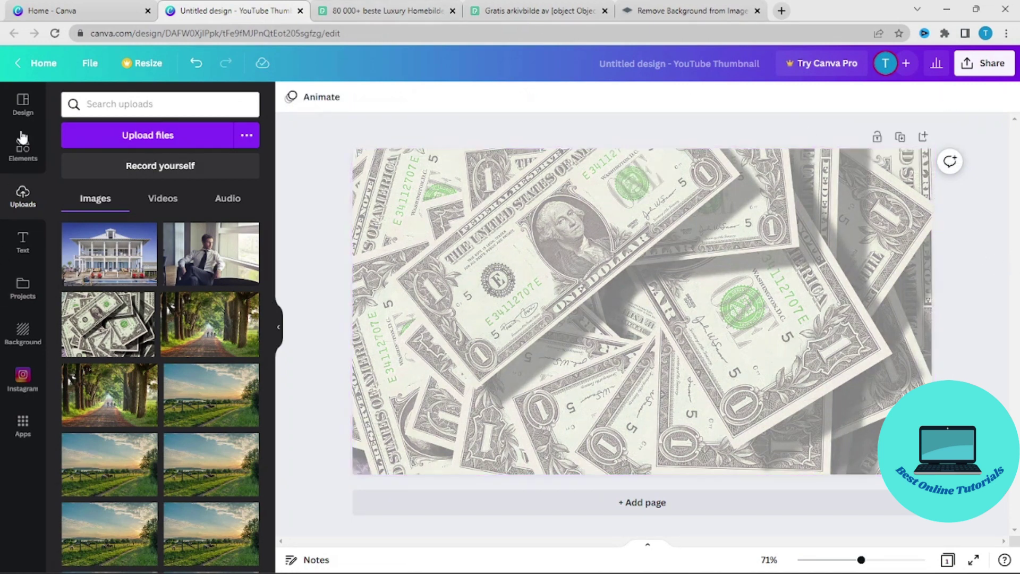
mouse_move(210, 254)
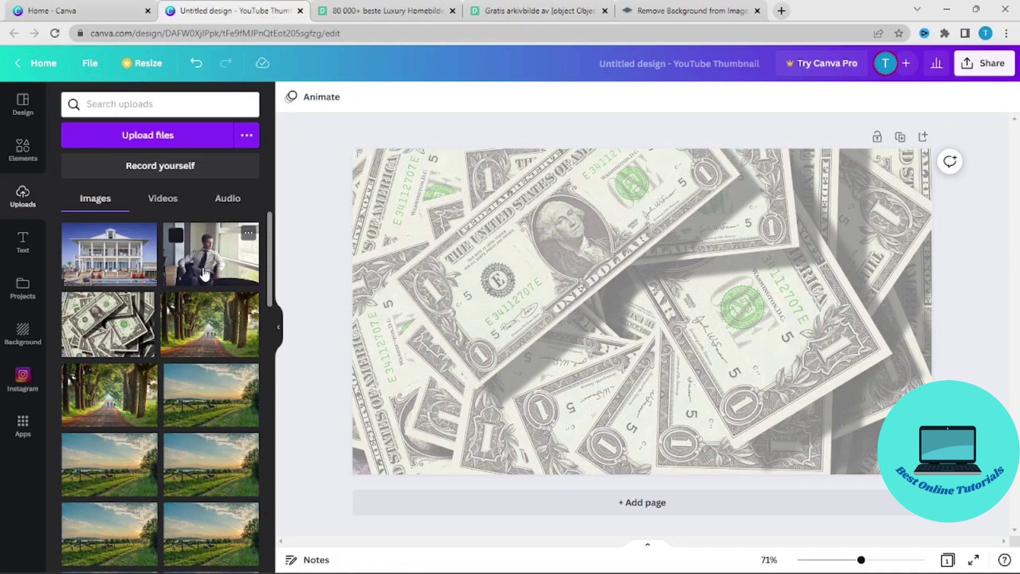
Add the man-in-chair photo, move it lower left, and bring up its image effects
left_click(200, 272)
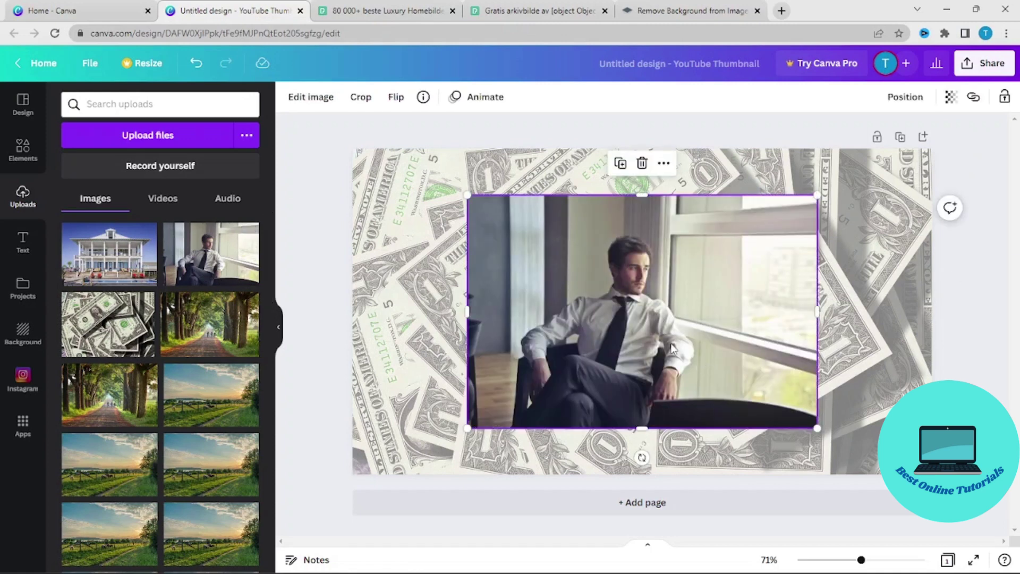
left_click_drag(672, 348, 583, 373)
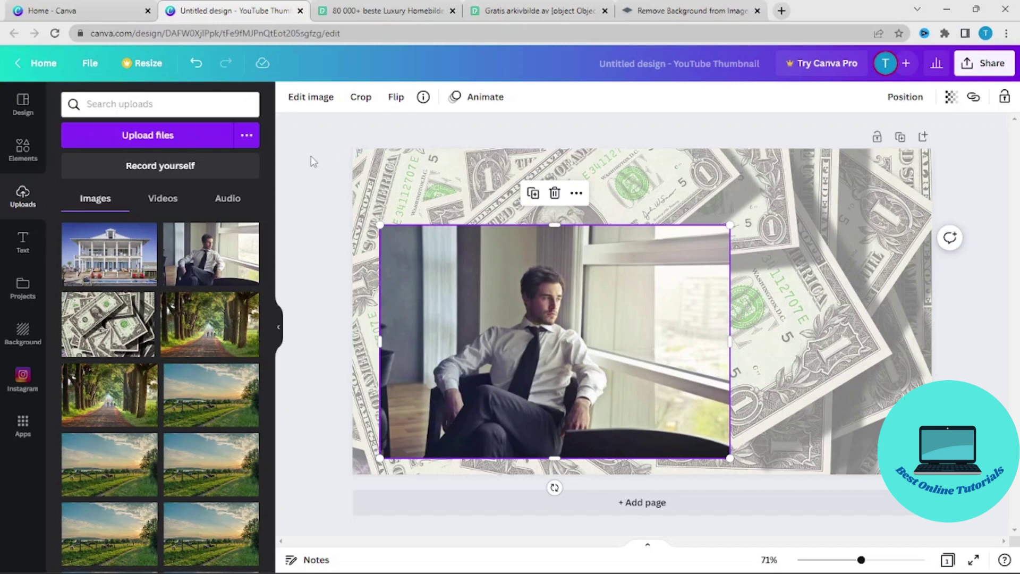
left_click(302, 100)
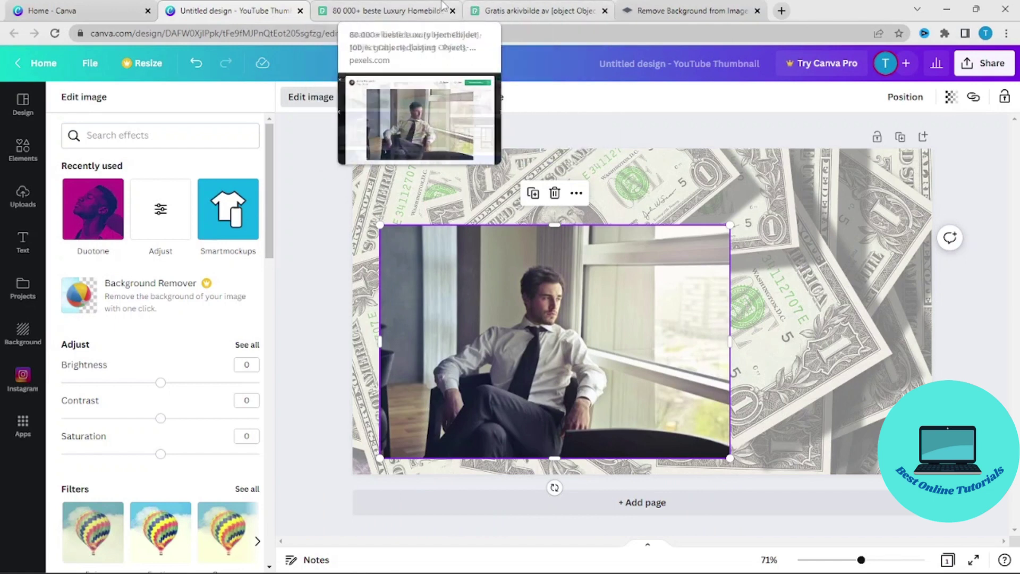
Download the man-in-chair photo from its Pexels page, then go to remove.bg
left_click(389, 10)
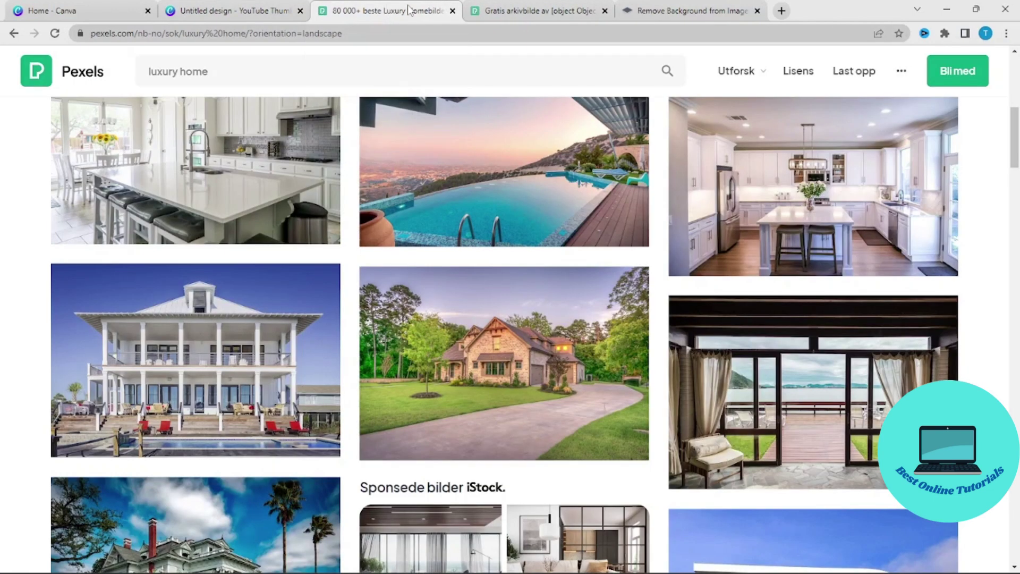
left_click(555, 7)
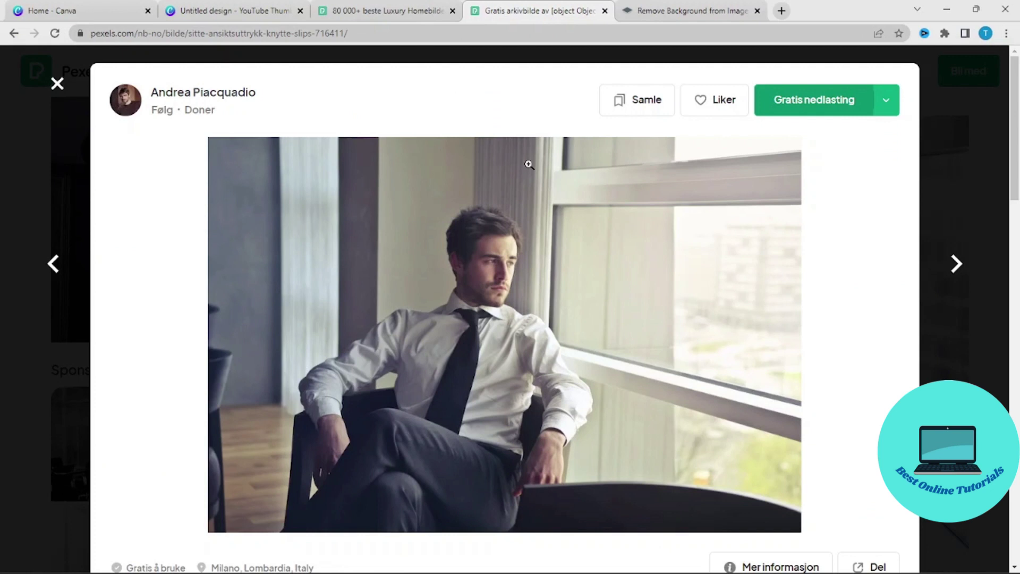
left_click(816, 99)
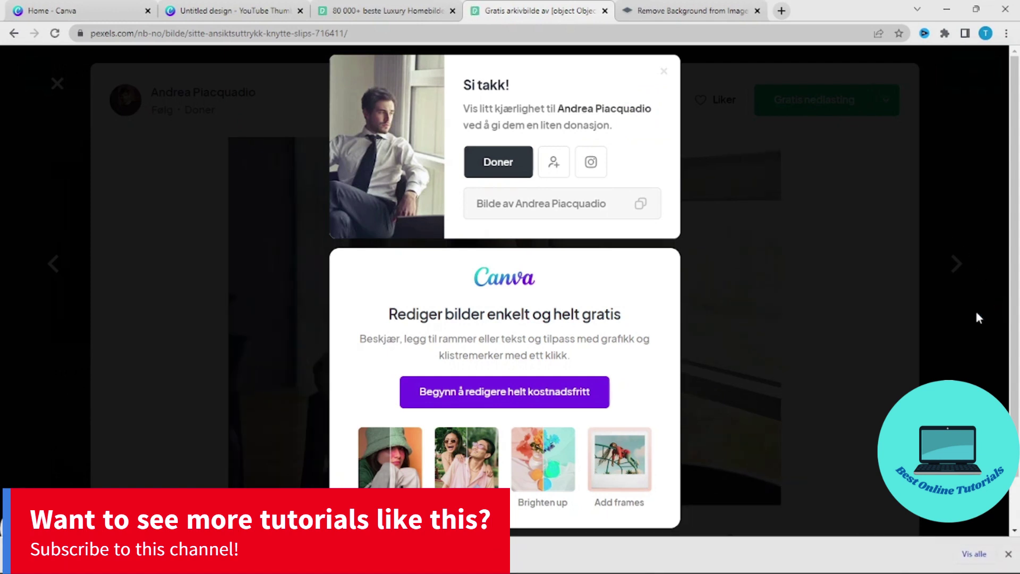
left_click(678, 10)
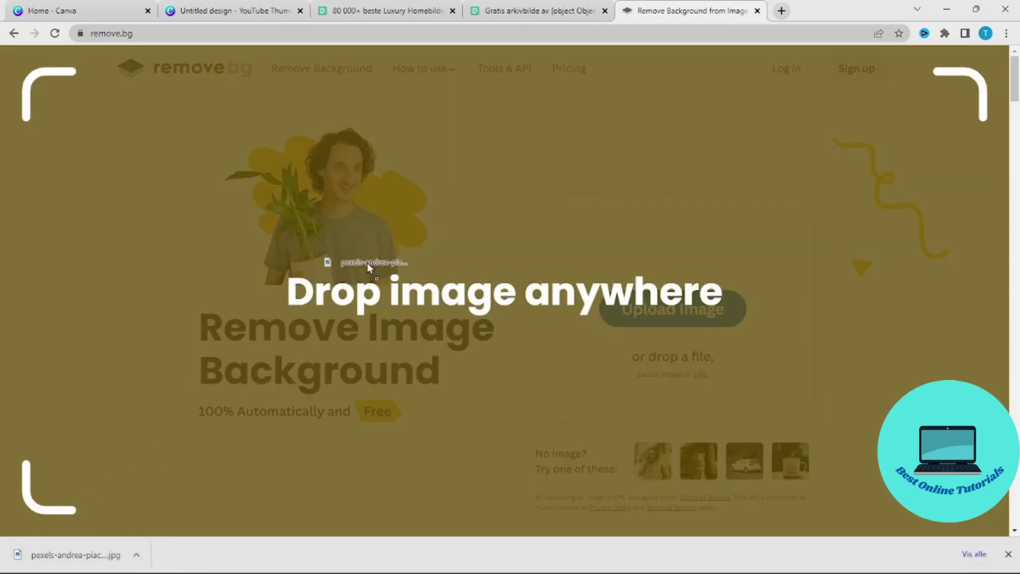
Remove the background from the man photo on remove.bg and download the cutout PNG
left_click_drag(71, 549, 397, 246)
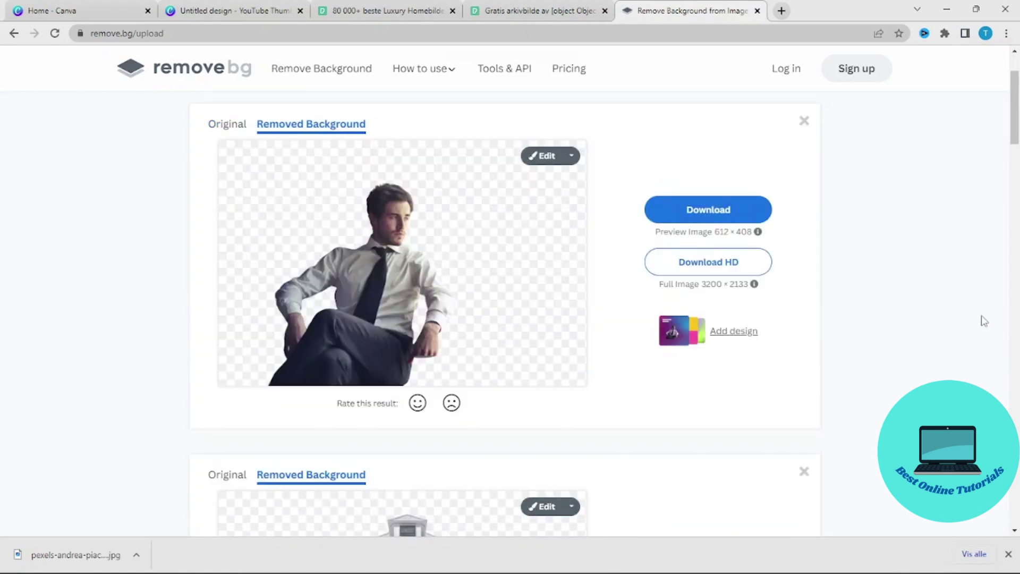
left_click(721, 212)
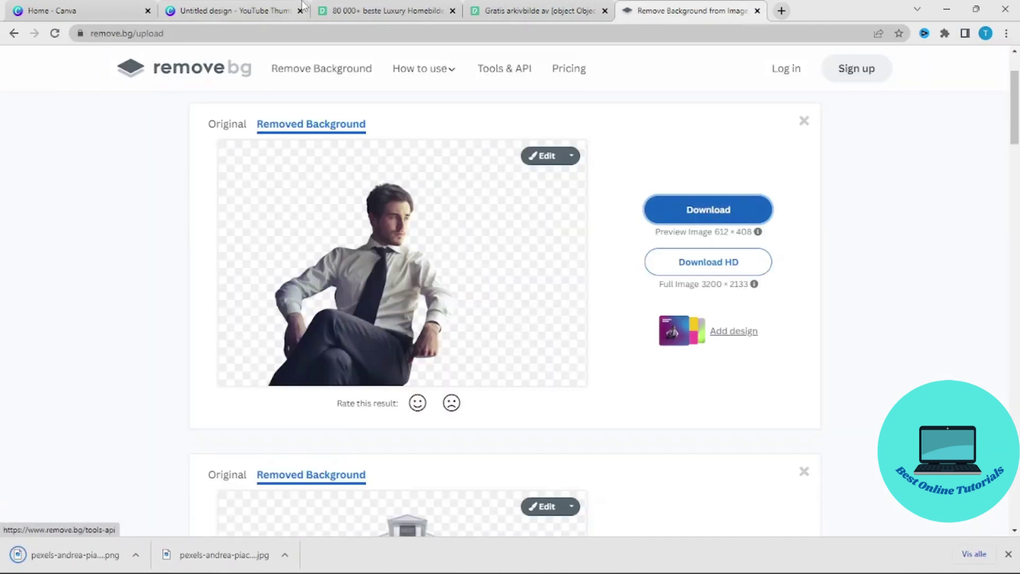
left_click(263, 10)
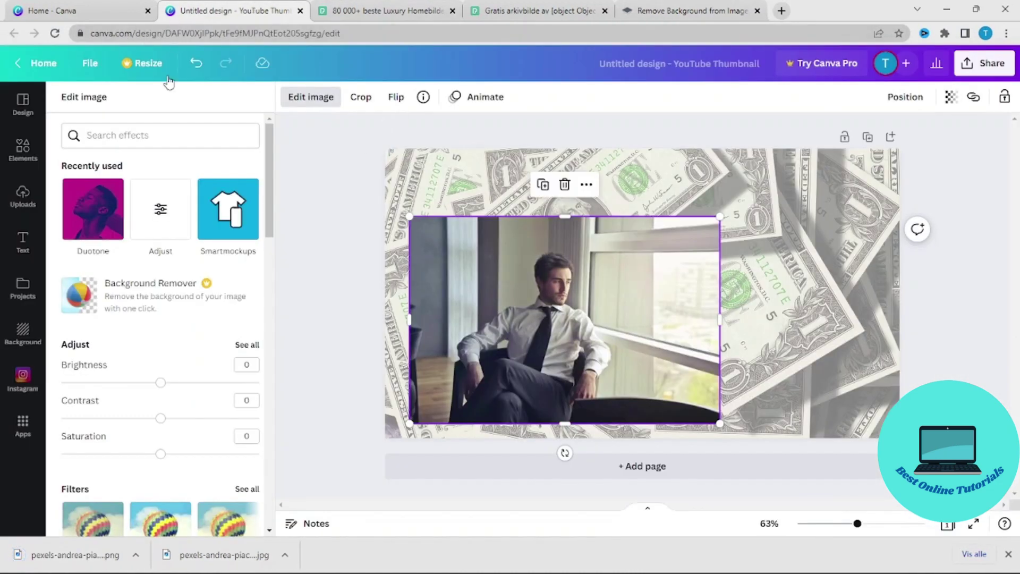
Upload the man cutout PNG, delete the original photo, and place the cutout bottom-left
left_click(22, 196)
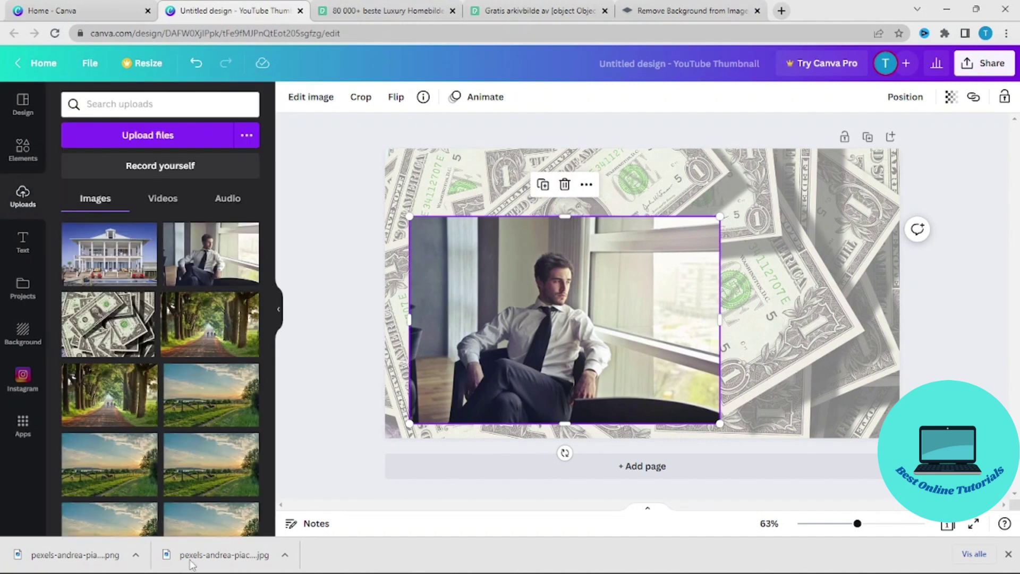
left_click_drag(75, 555, 147, 287)
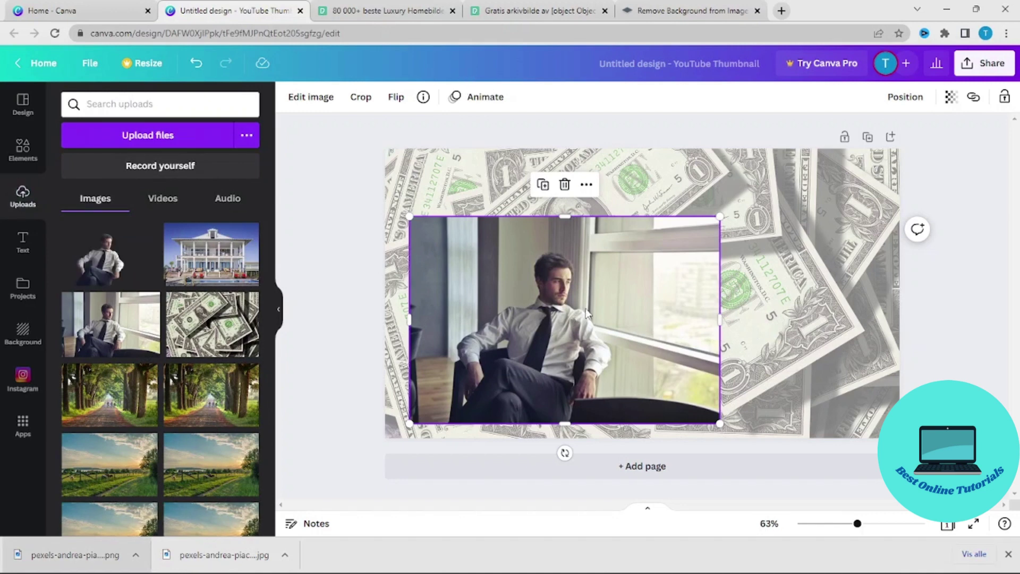
left_click(564, 184)
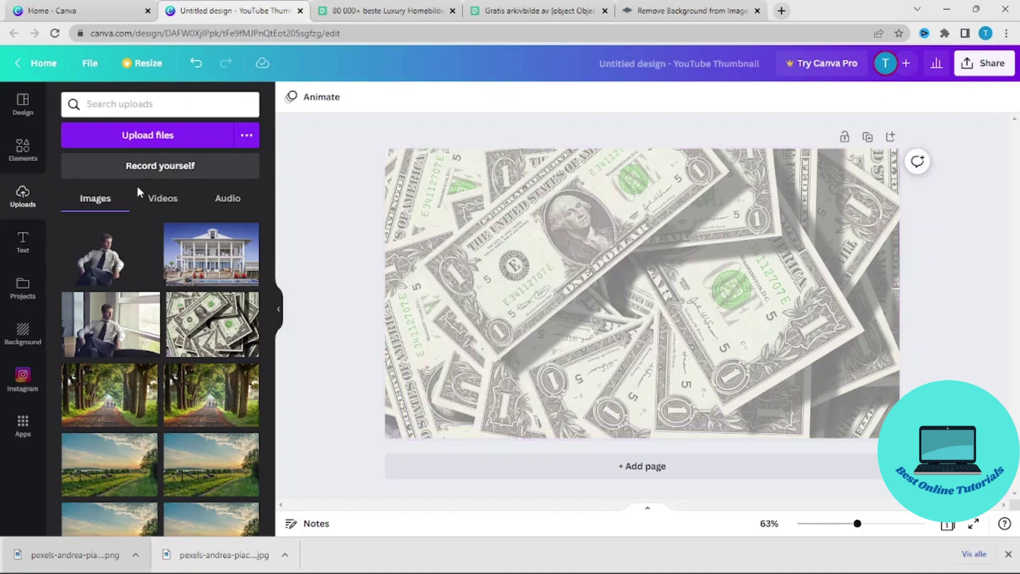
left_click(105, 255)
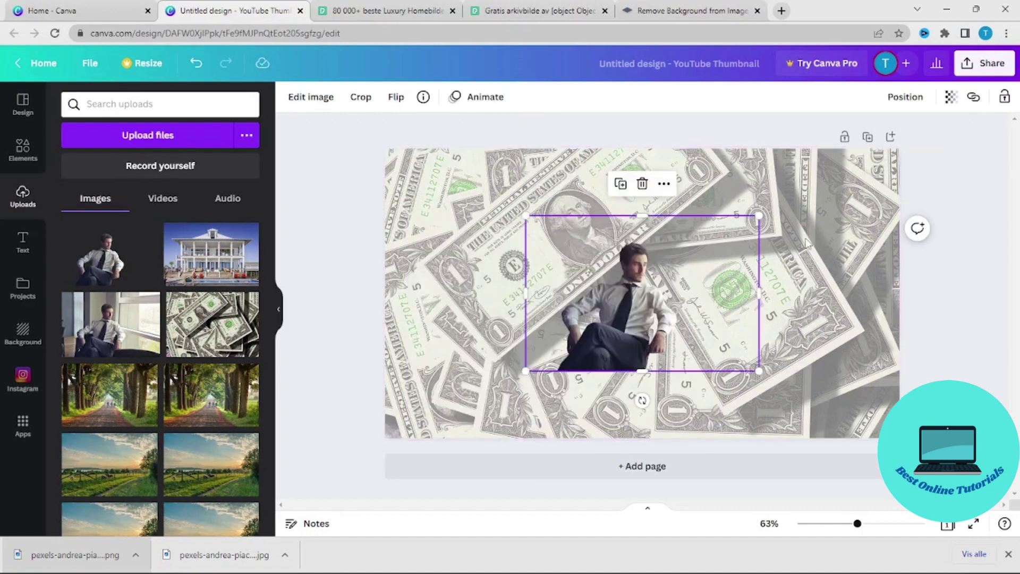
left_click_drag(650, 305, 510, 367)
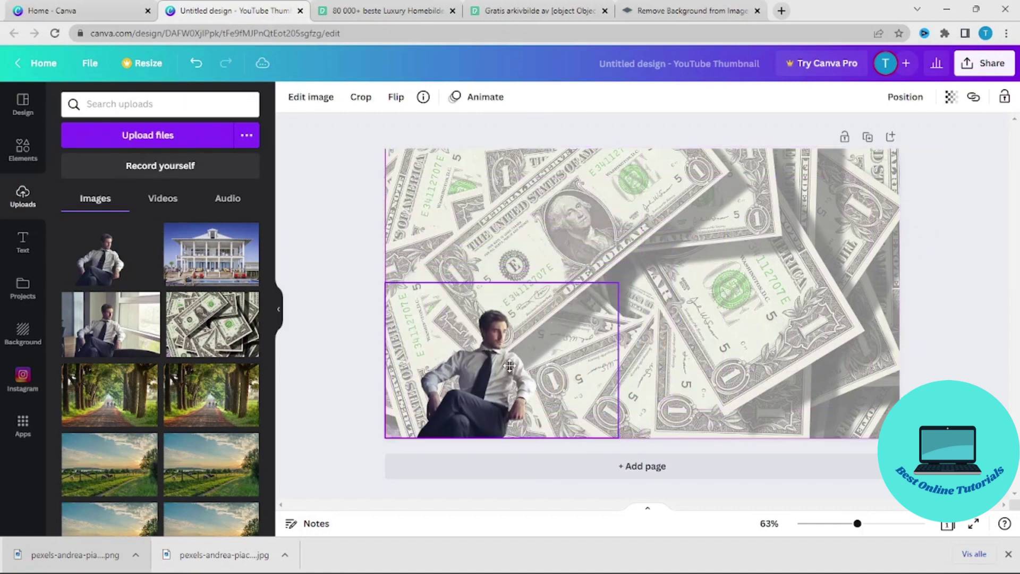
left_click(317, 267)
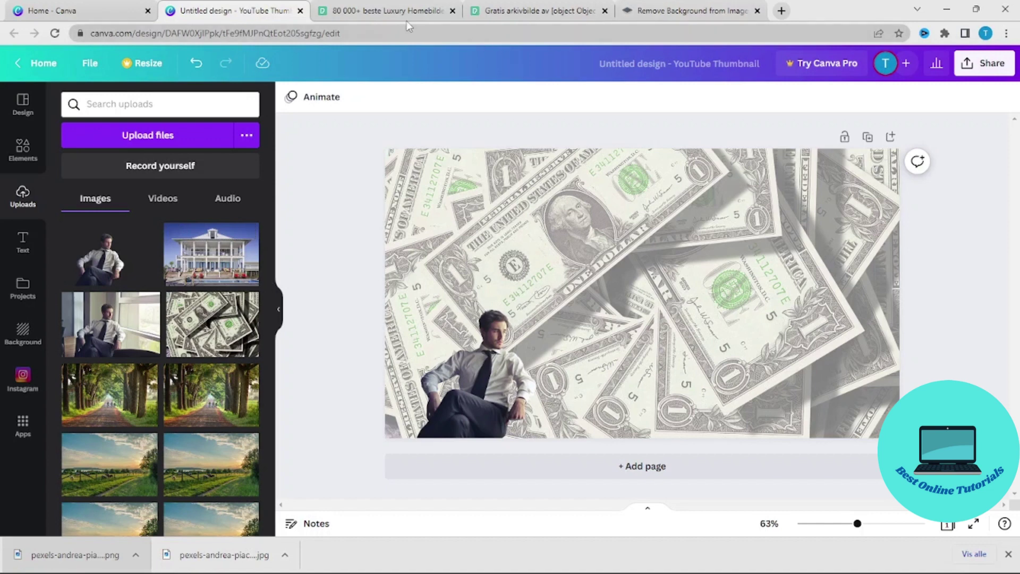
Download the white house-with-pool photo from the Pexels luxury home results
left_click(383, 10)
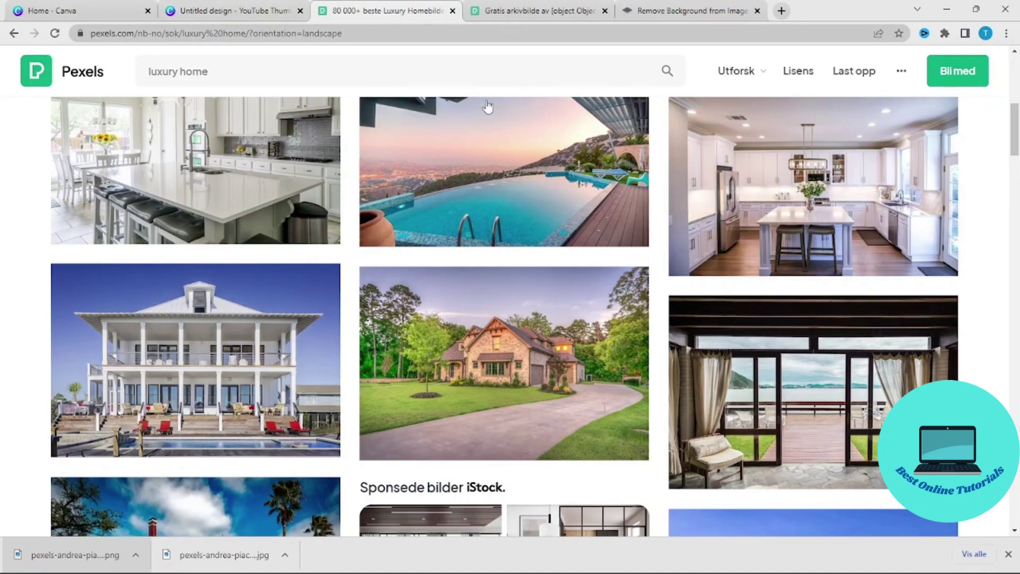
mouse_move(504, 364)
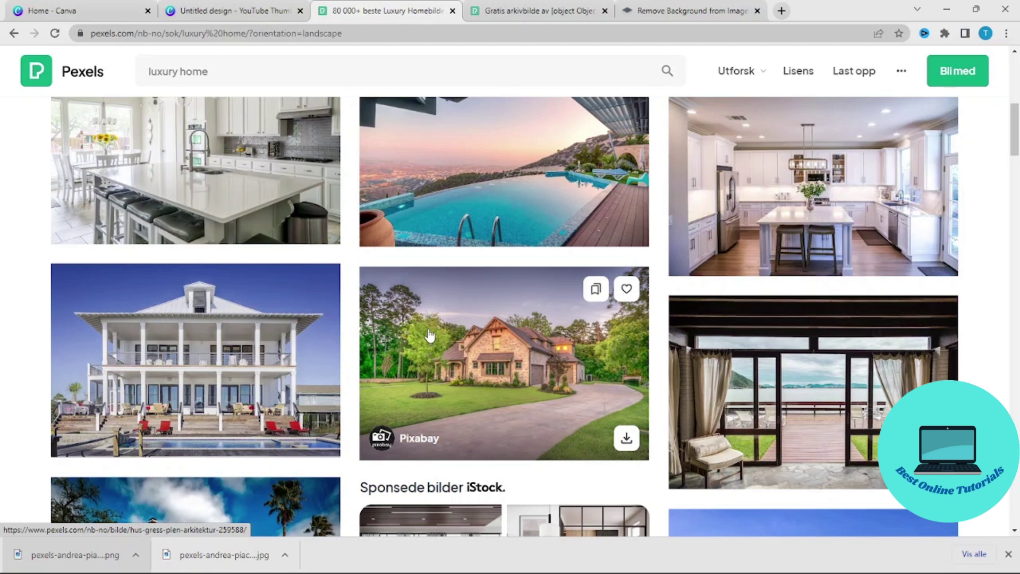
left_click(202, 361)
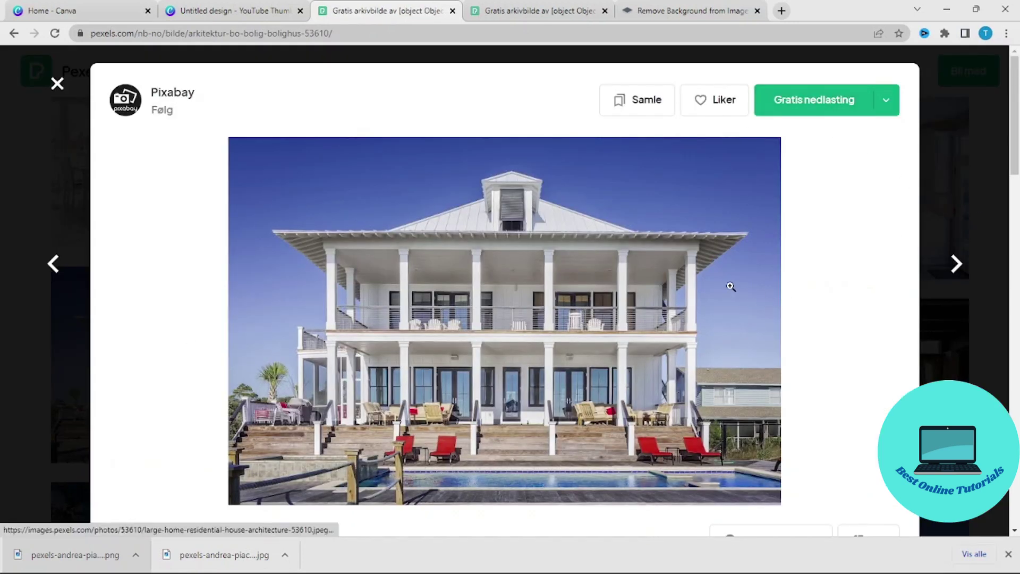
left_click(813, 103)
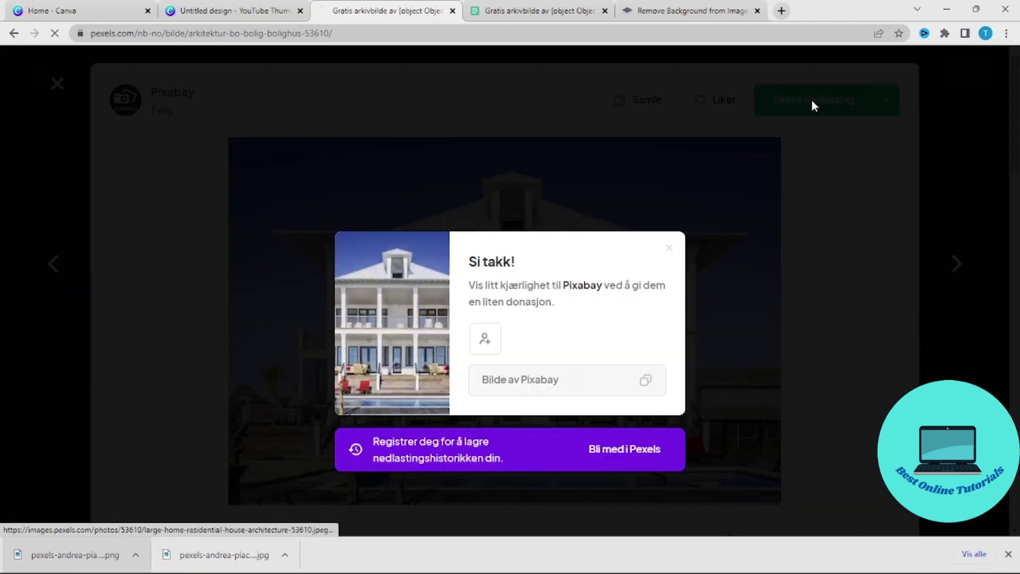
left_click(677, 11)
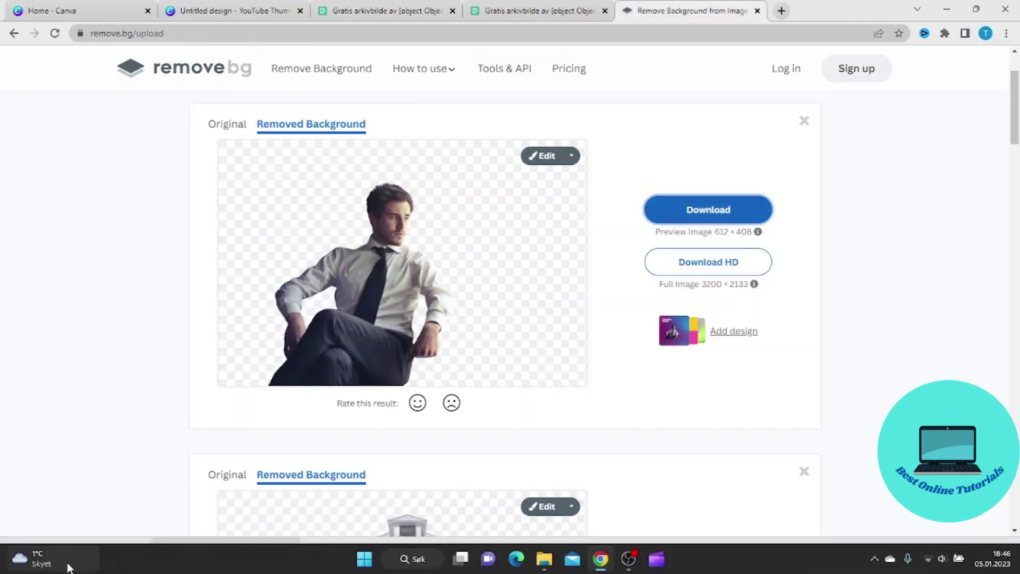
Strip the background from the white house photo on remove.bg and save the PNG
left_click_drag(73, 555, 413, 225)
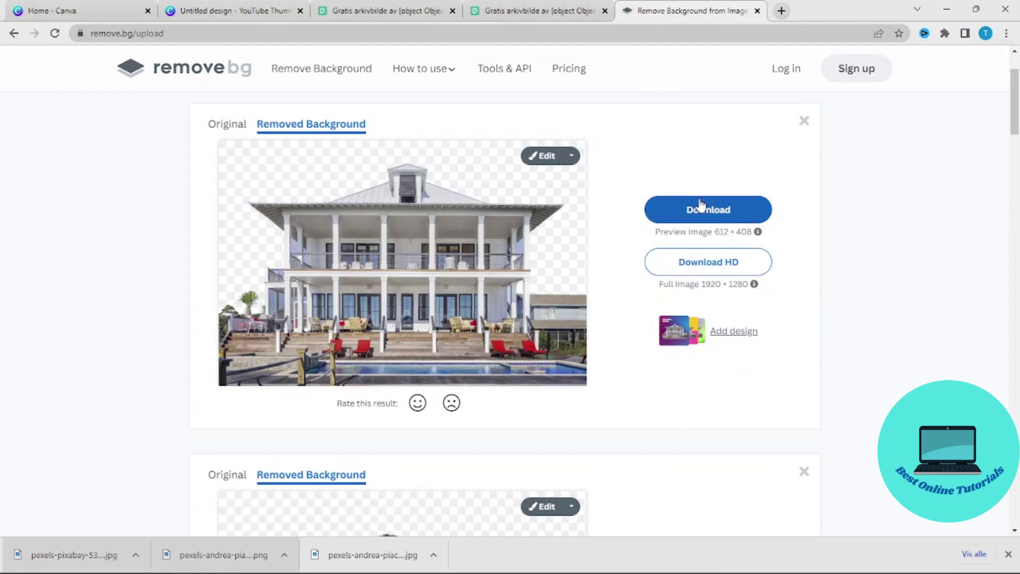
left_click(702, 209)
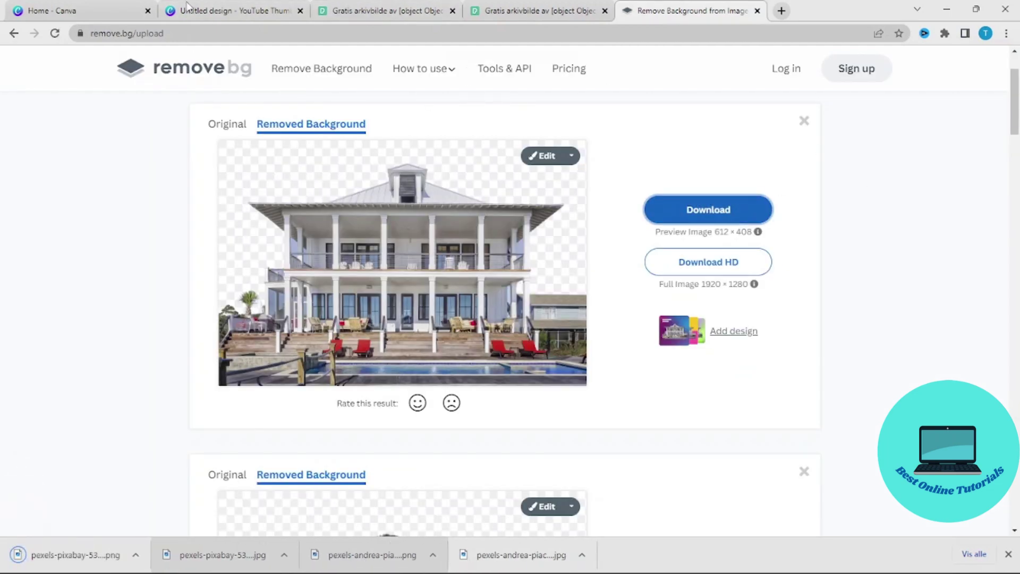
left_click(218, 10)
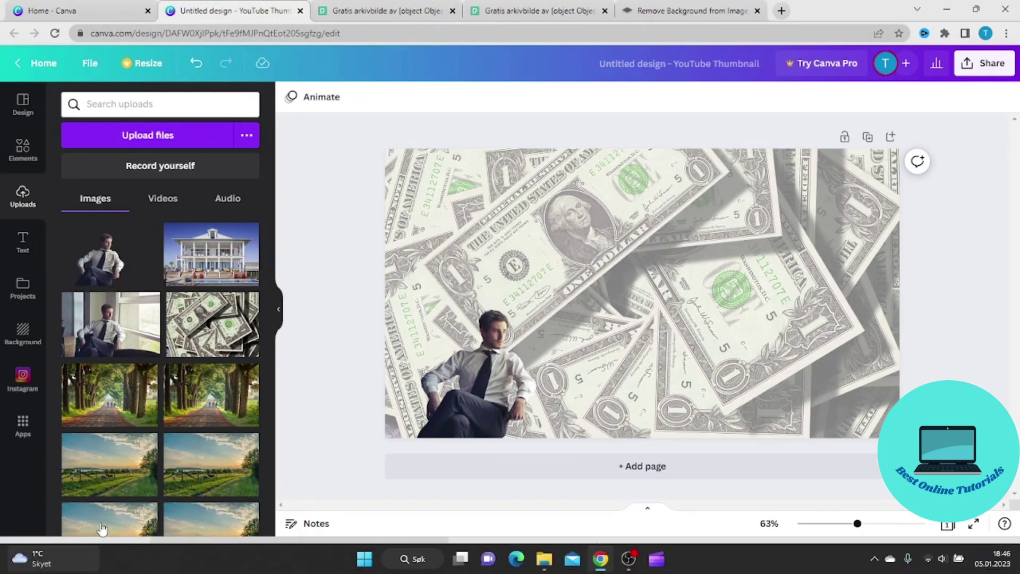
Upload the house cutout, place it on the thumbnail, and send it behind the businessman
left_click_drag(72, 554, 80, 467)
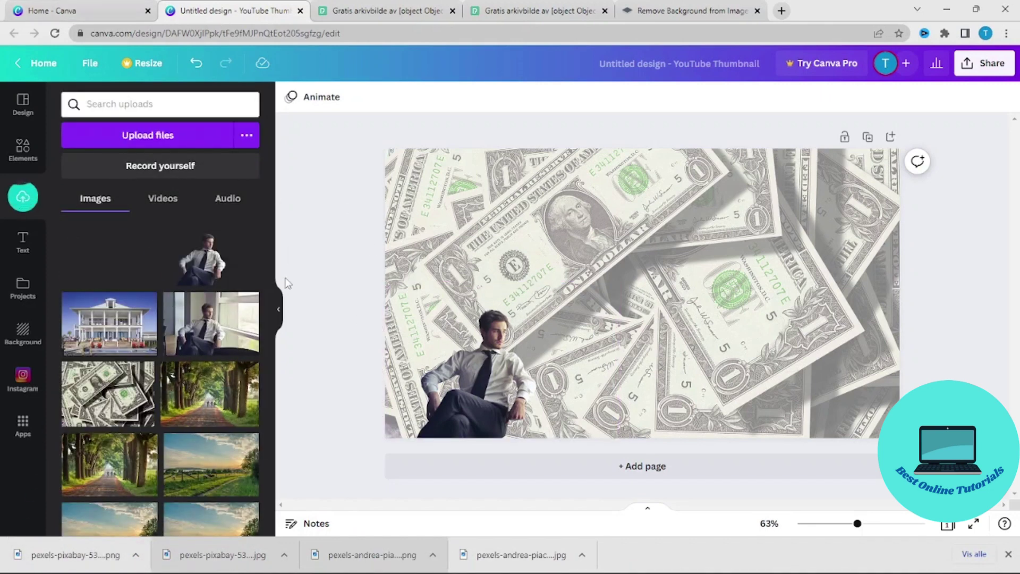
mouse_move(81, 239)
left_mouse_down()
mouse_move(705, 237)
mouse_move(627, 241)
left_mouse_up()
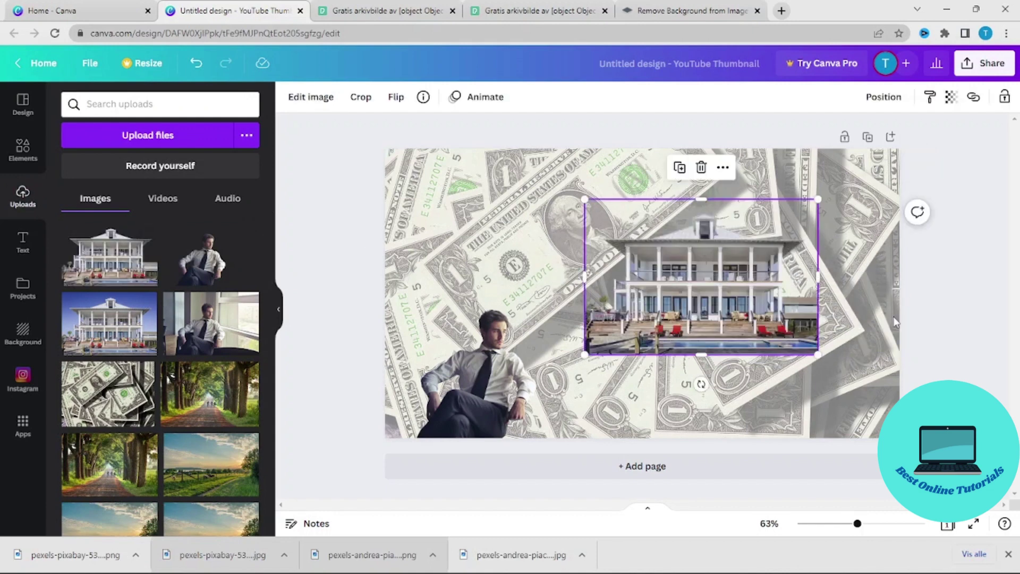
left_click_drag(696, 298, 684, 297)
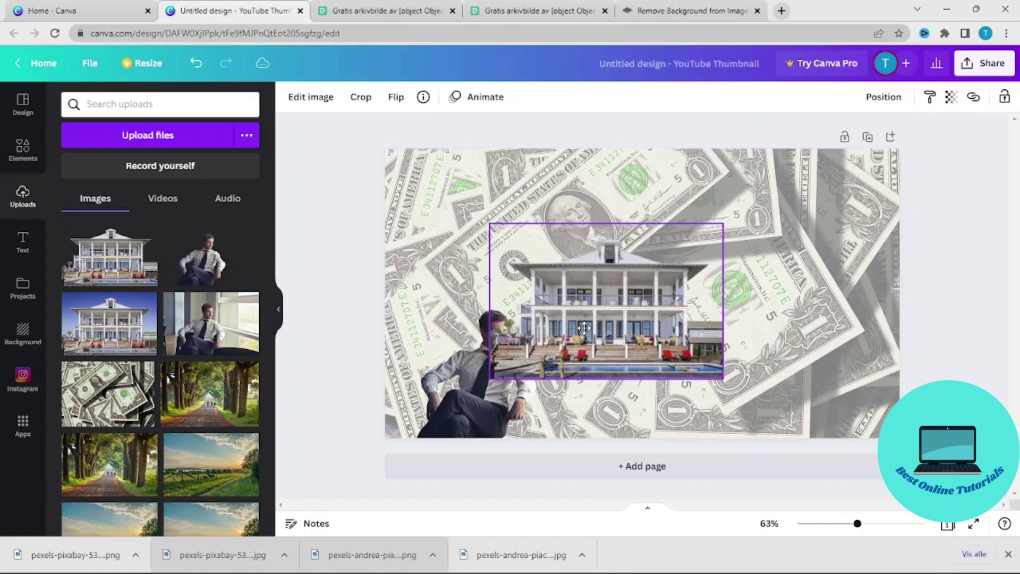
right_click(684, 298)
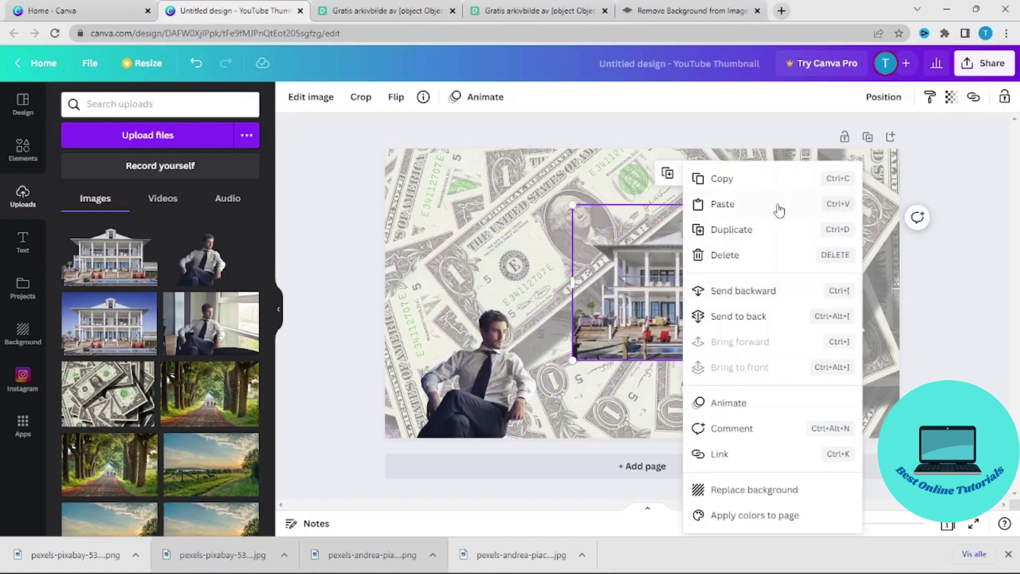
left_click(763, 288)
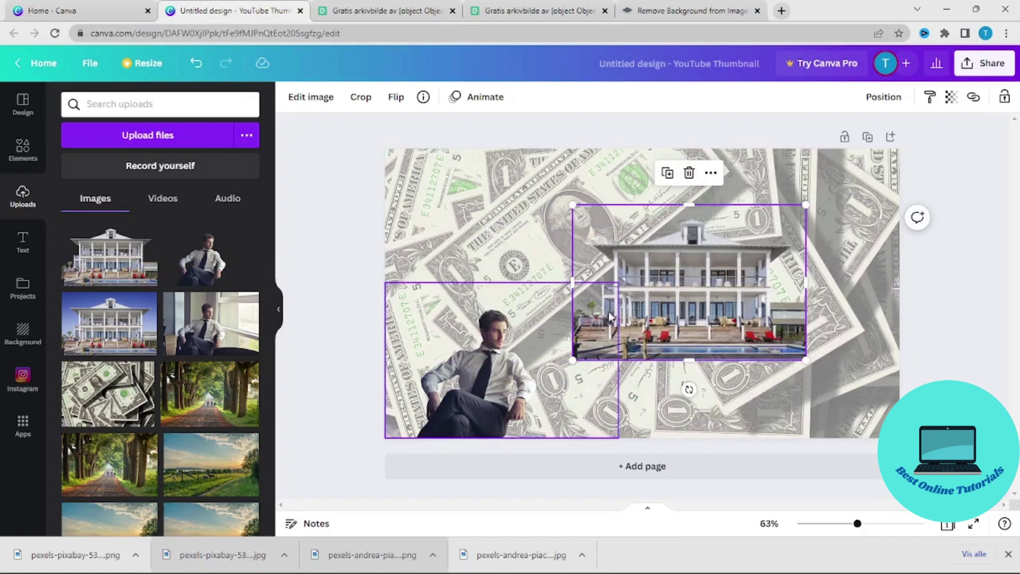
Enlarge the house to span most of the thumbnail and centre it
left_click_drag(572, 360, 438, 410)
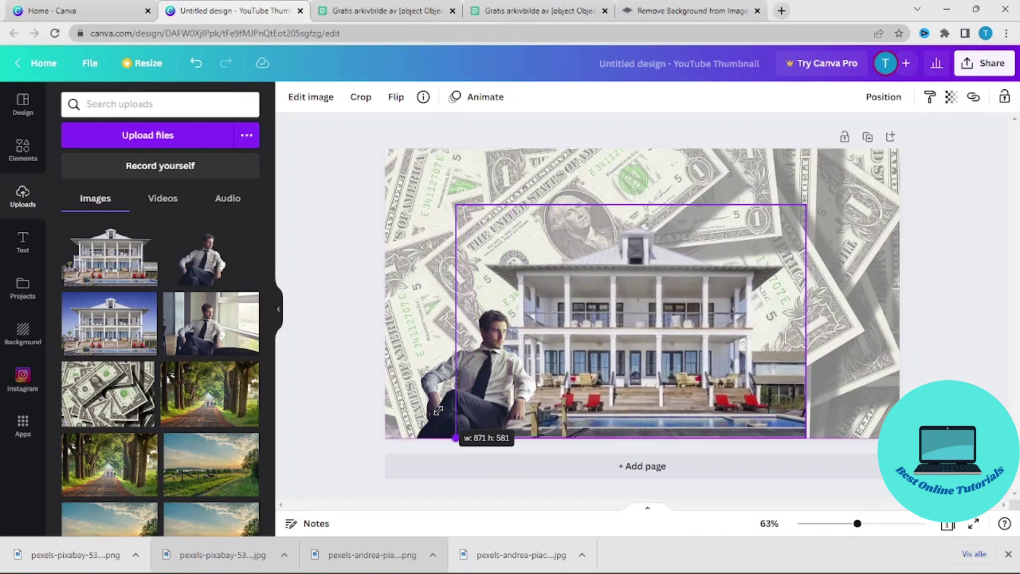
left_click_drag(806, 205, 891, 148)
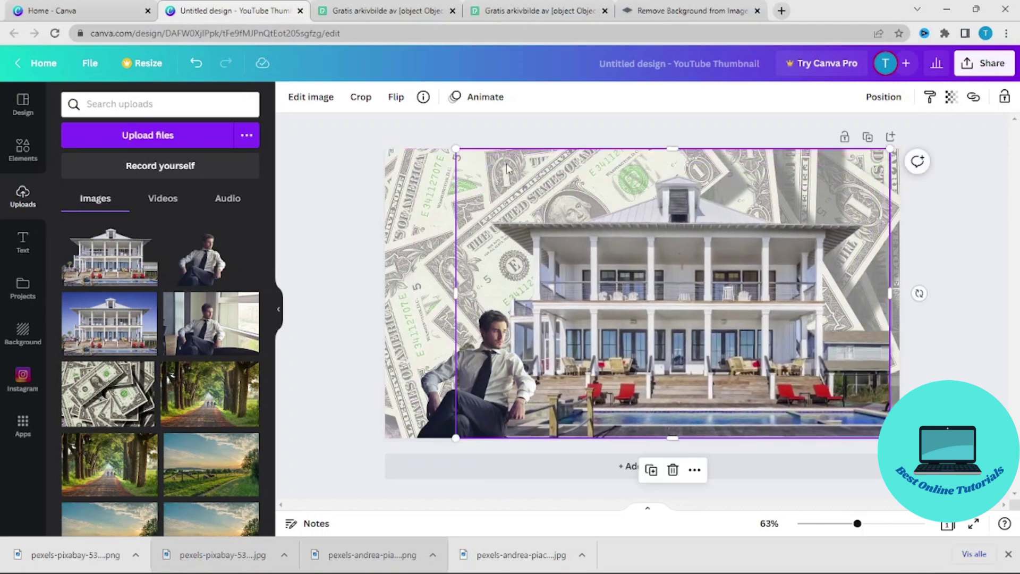
left_click_drag(680, 274, 637, 271)
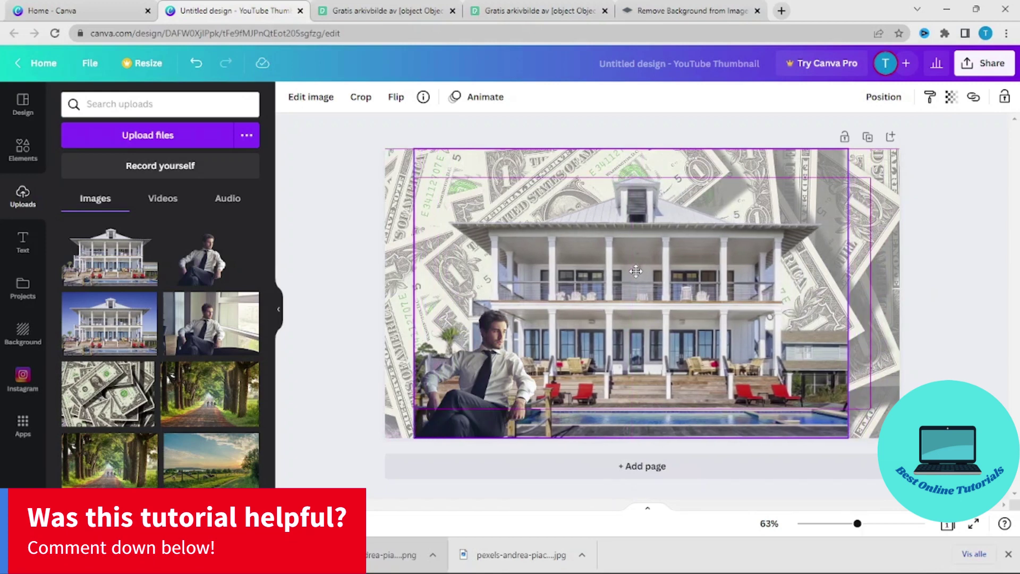
left_click_drag(637, 272, 646, 275)
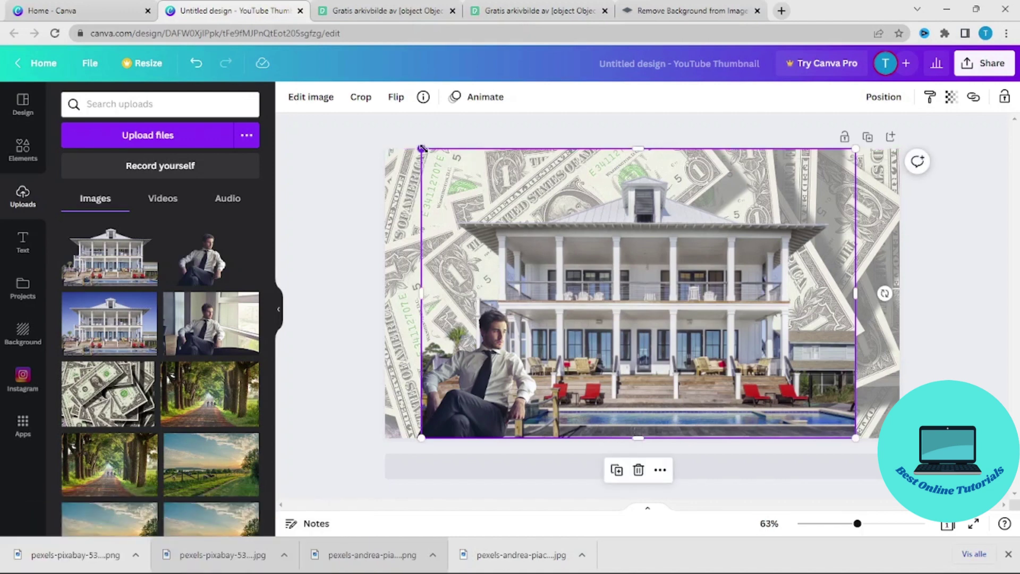
left_click_drag(414, 145, 383, 132)
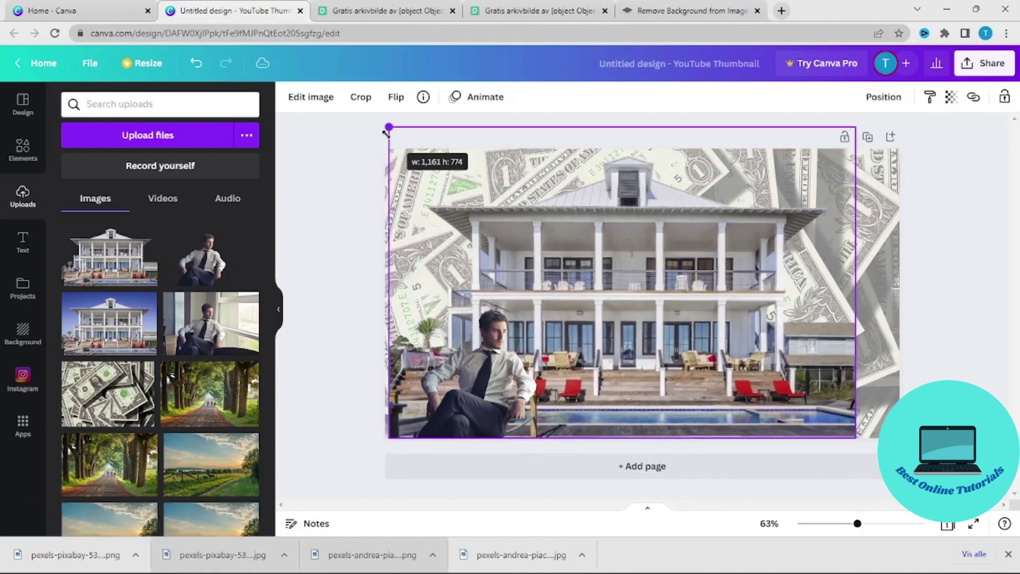
left_click_drag(382, 133, 382, 133)
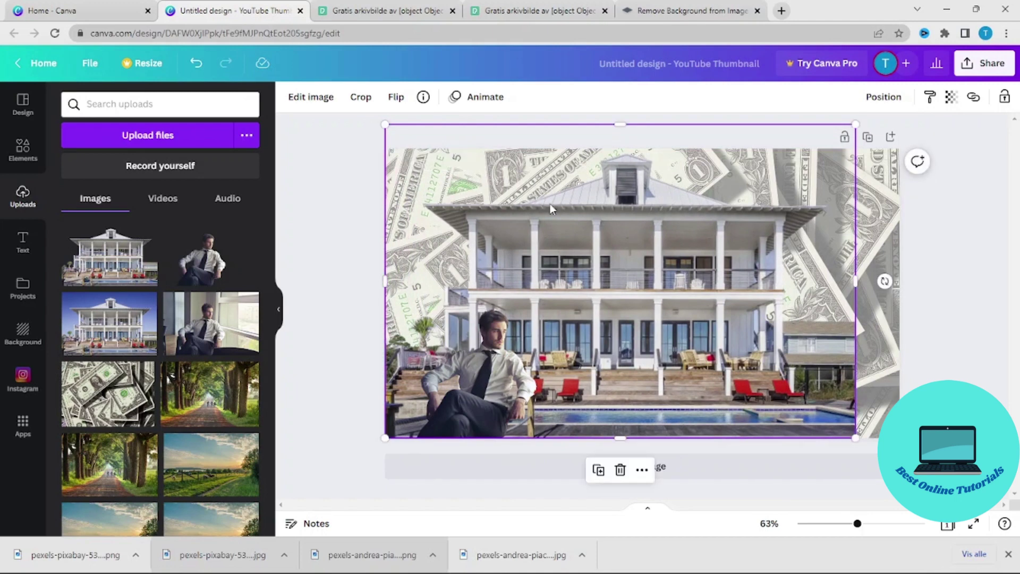
left_click_drag(627, 254, 647, 253)
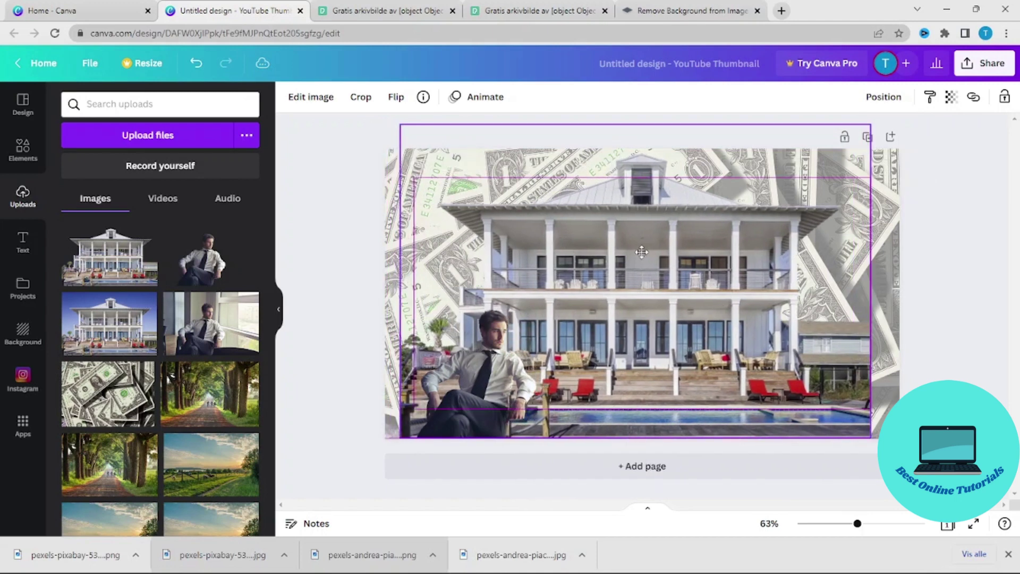
left_click(484, 377)
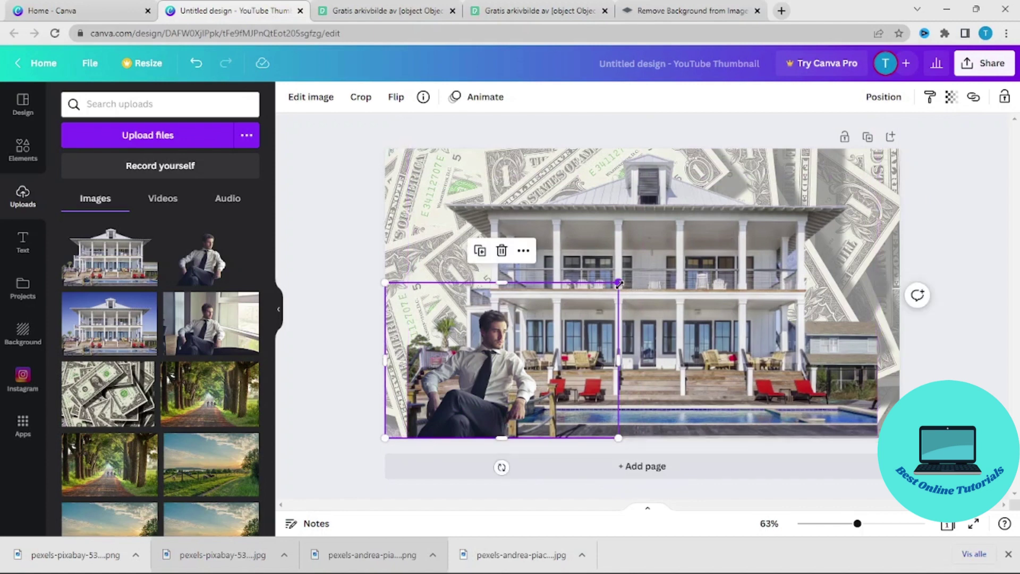
Enlarge the businessman cutout and push it against the bottom-left edge
left_click_drag(618, 283, 703, 234)
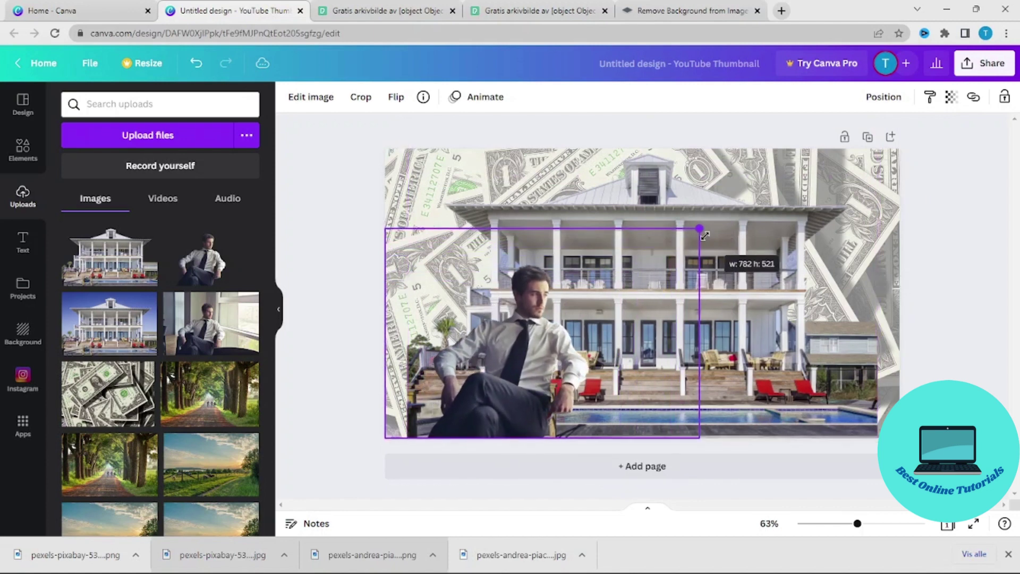
left_click_drag(703, 234, 694, 232)
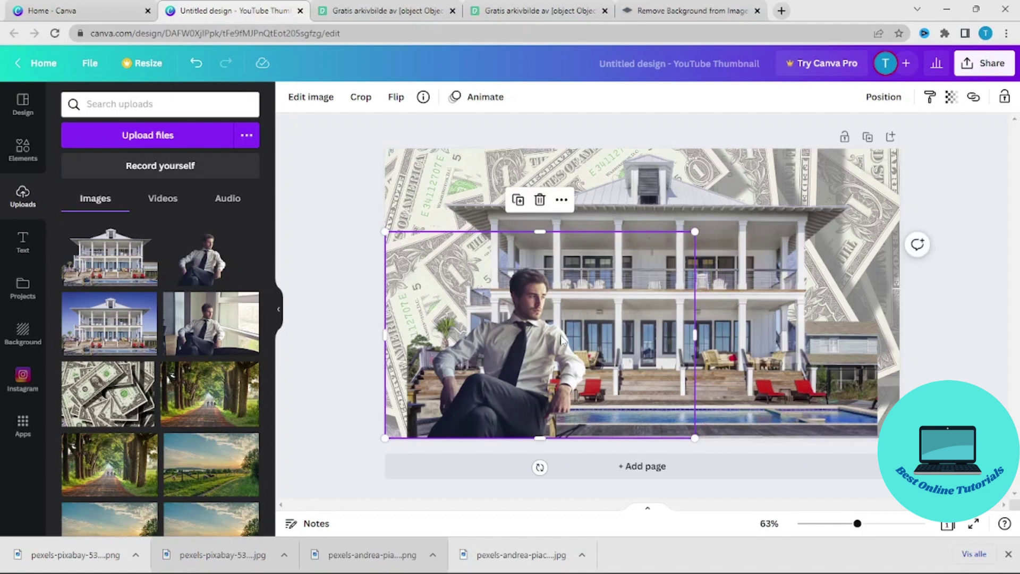
left_click_drag(562, 341, 514, 338)
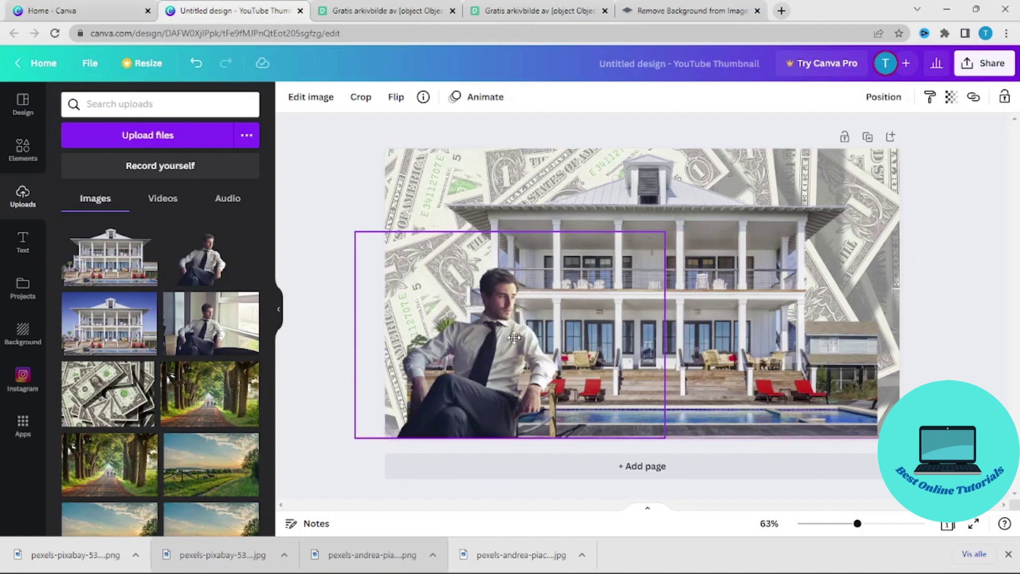
left_click_drag(665, 233, 691, 220)
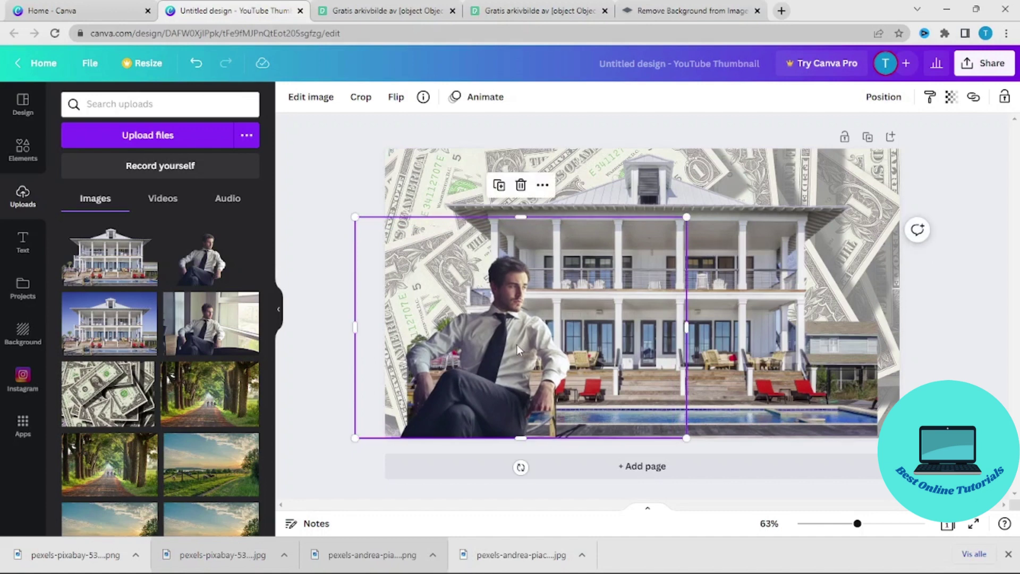
left_click_drag(512, 344, 503, 344)
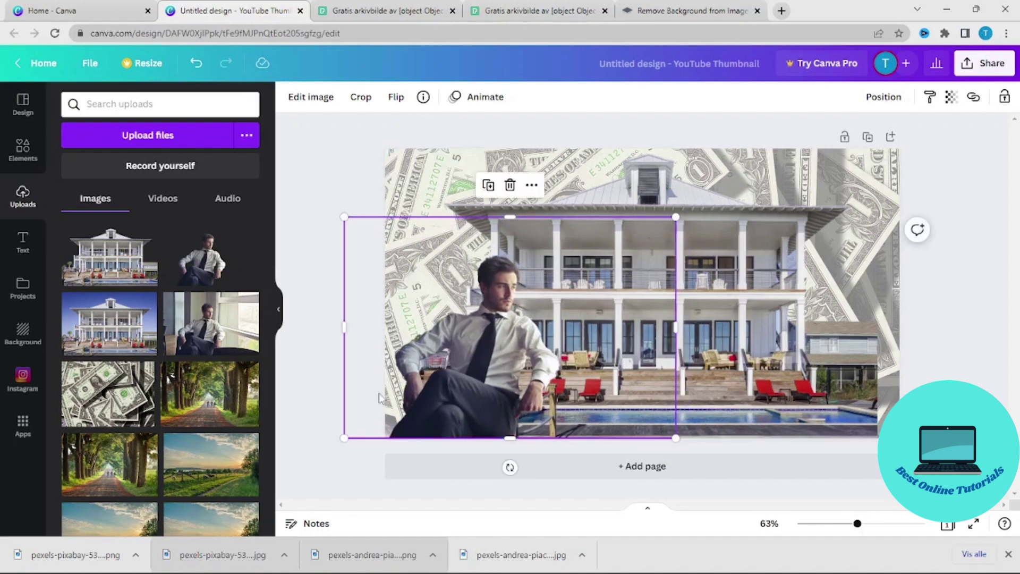
left_click(328, 304)
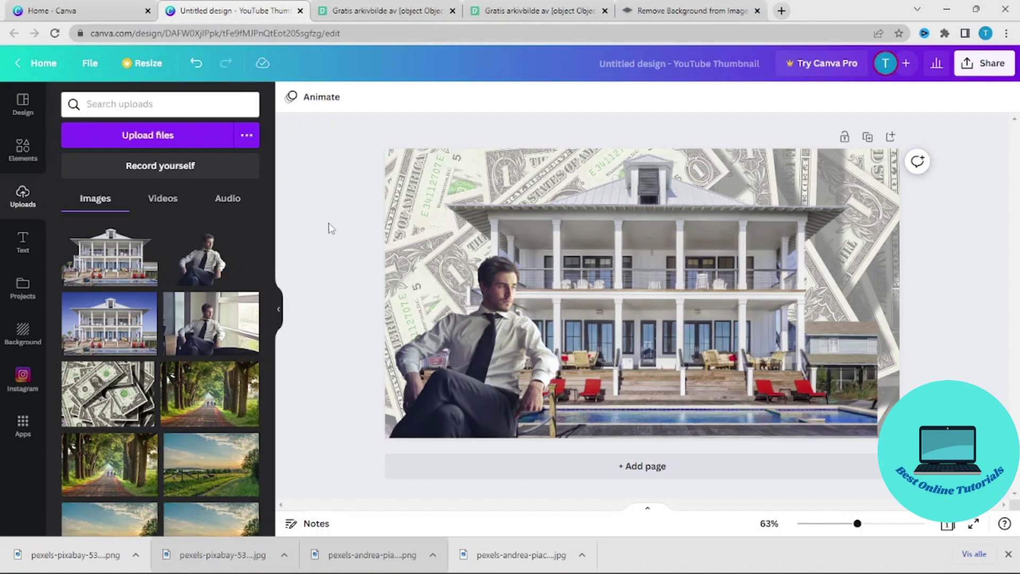
Add the pink GLOW neon text, shrink it toward the upper right, and enter 'HOW TO MAKE 10000 $ A DY'
left_click(23, 244)
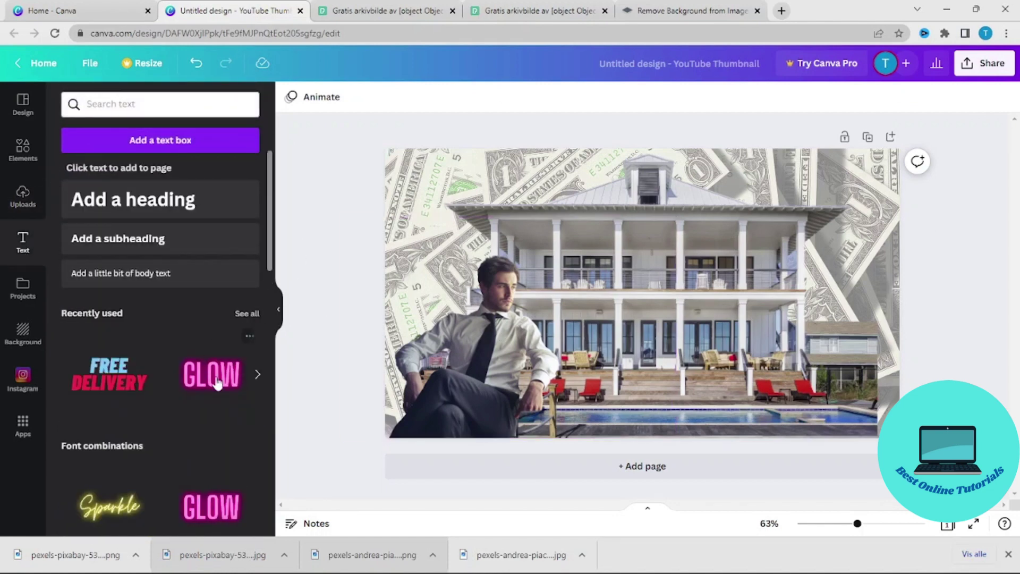
left_click(211, 374)
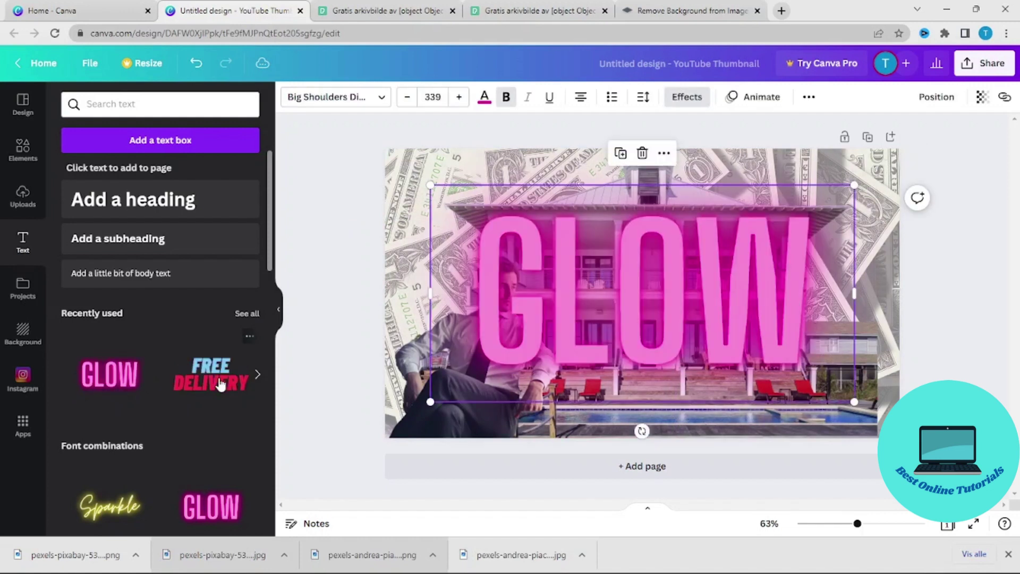
left_click_drag(430, 401, 667, 280)
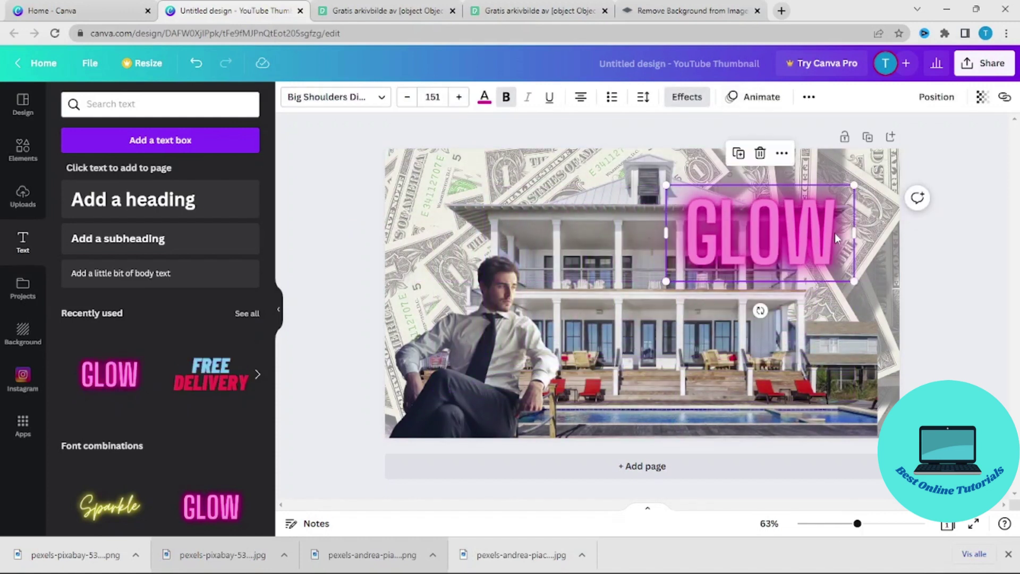
double_click(835, 233)
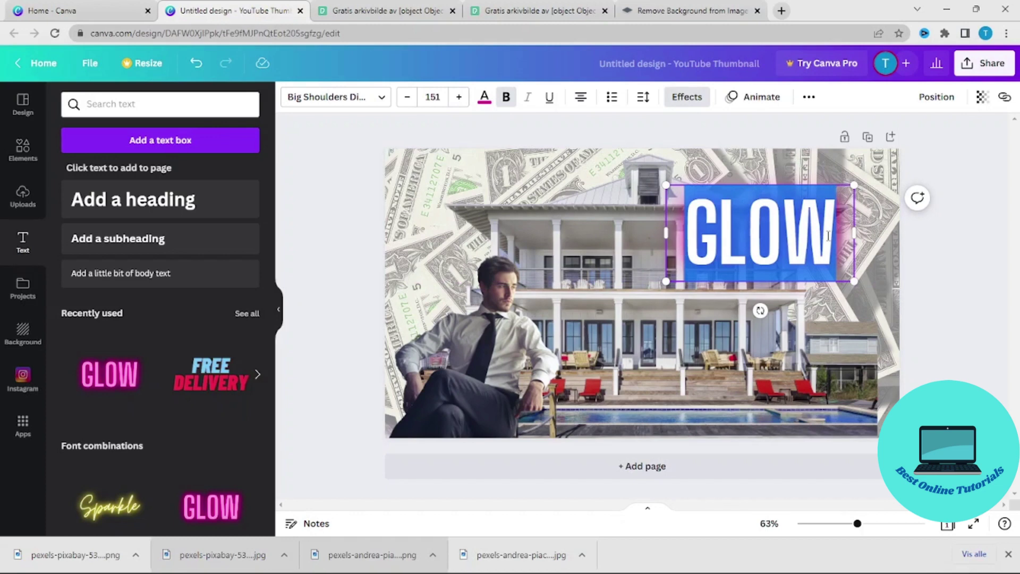
type("HOW")
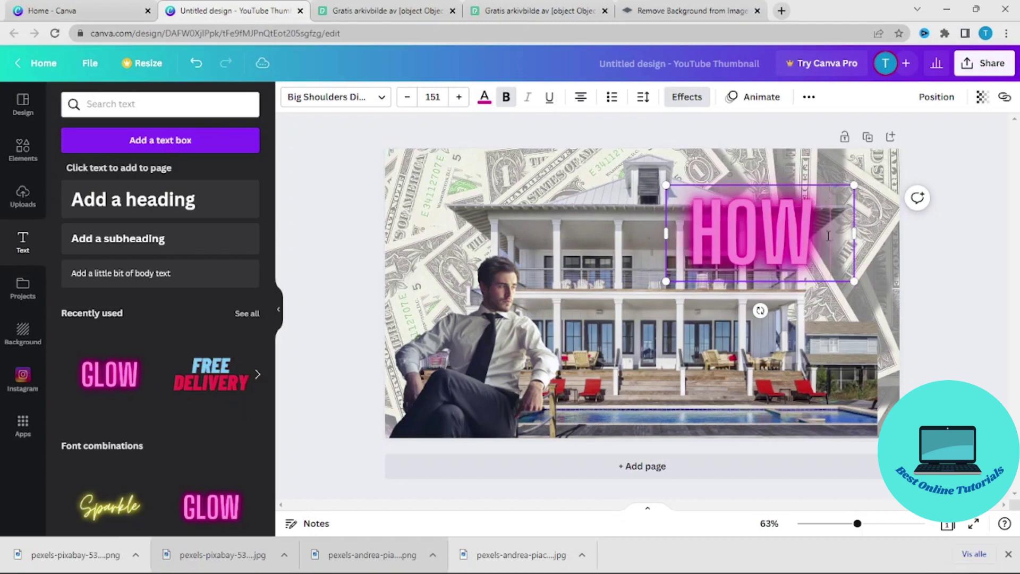
type(" TO MAKE ")
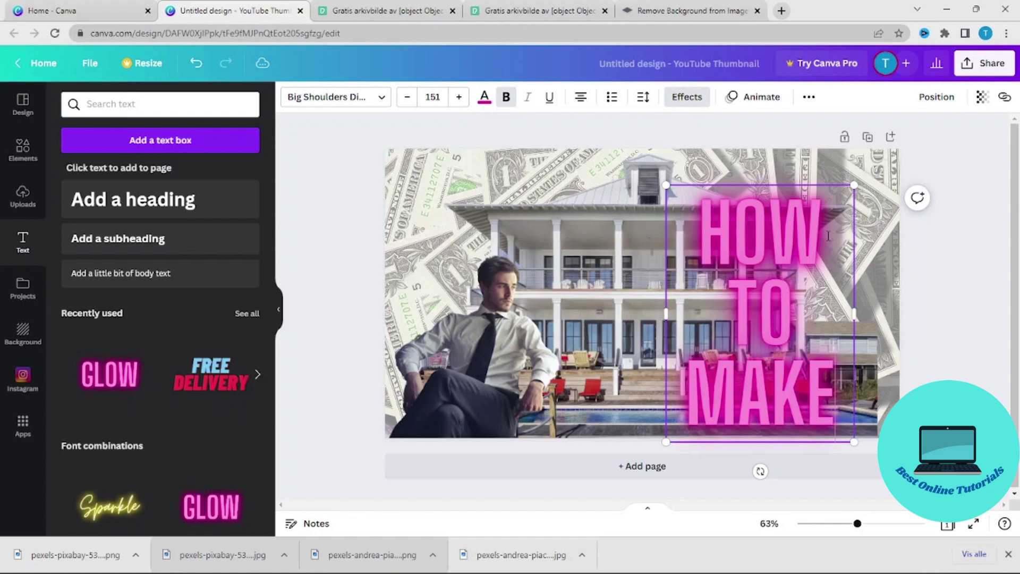
type("1000")
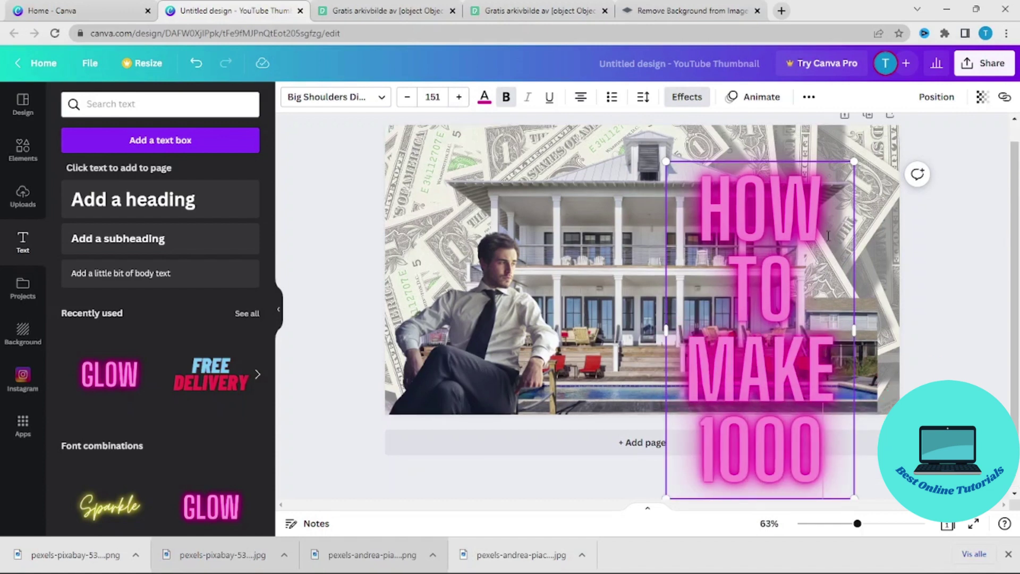
type("0")
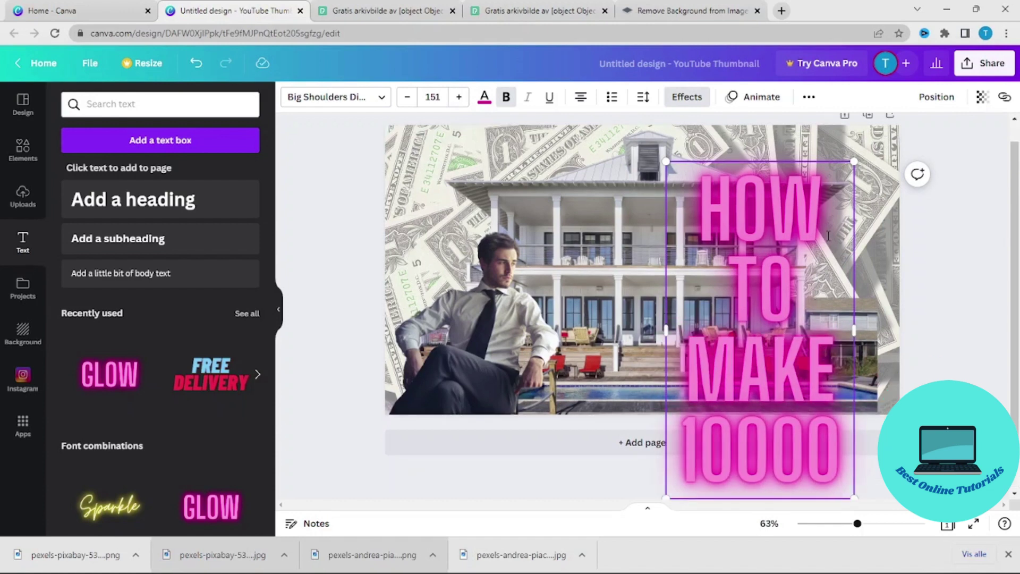
type(" $ A")
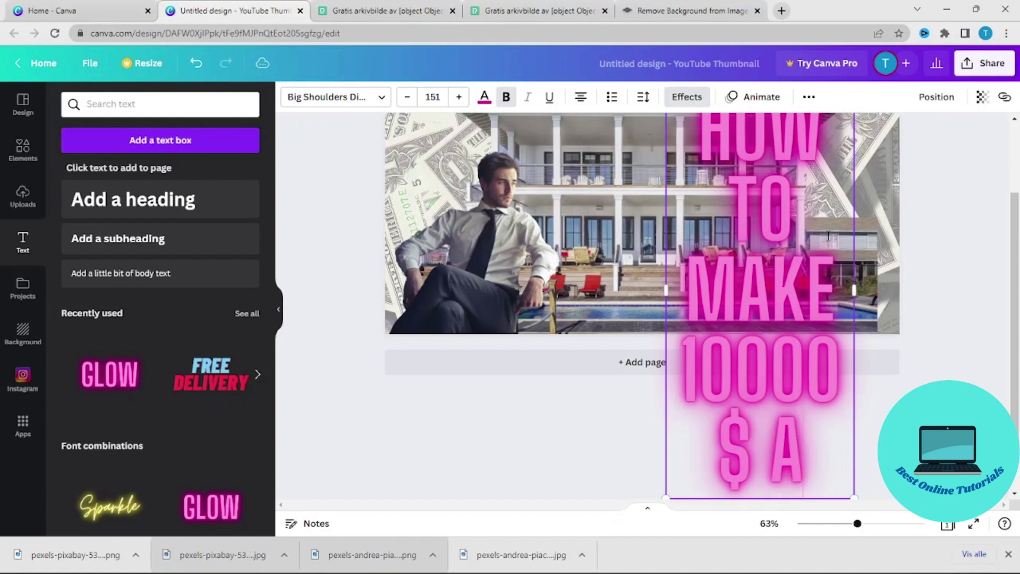
type(" DY")
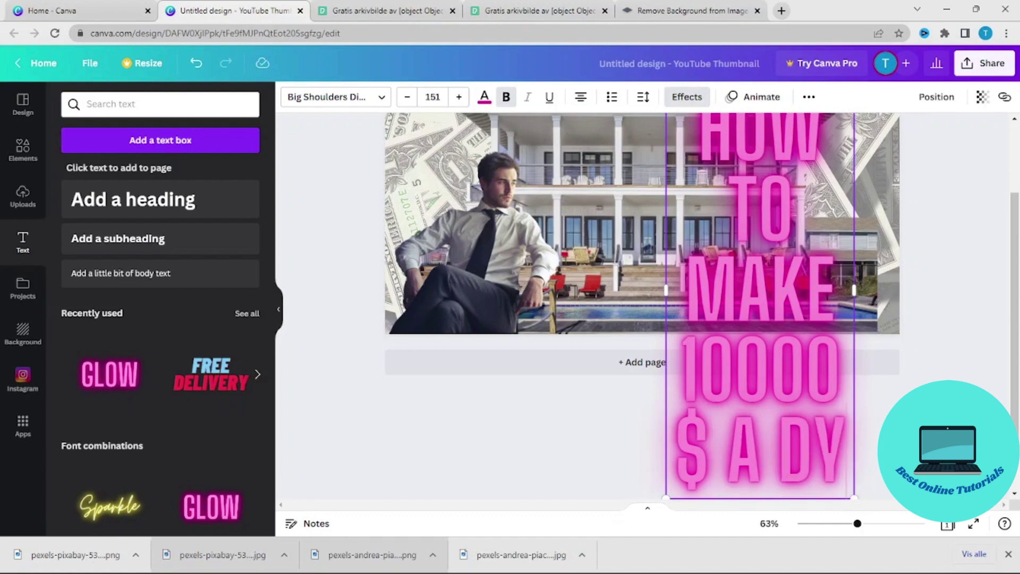
left_click(962, 304)
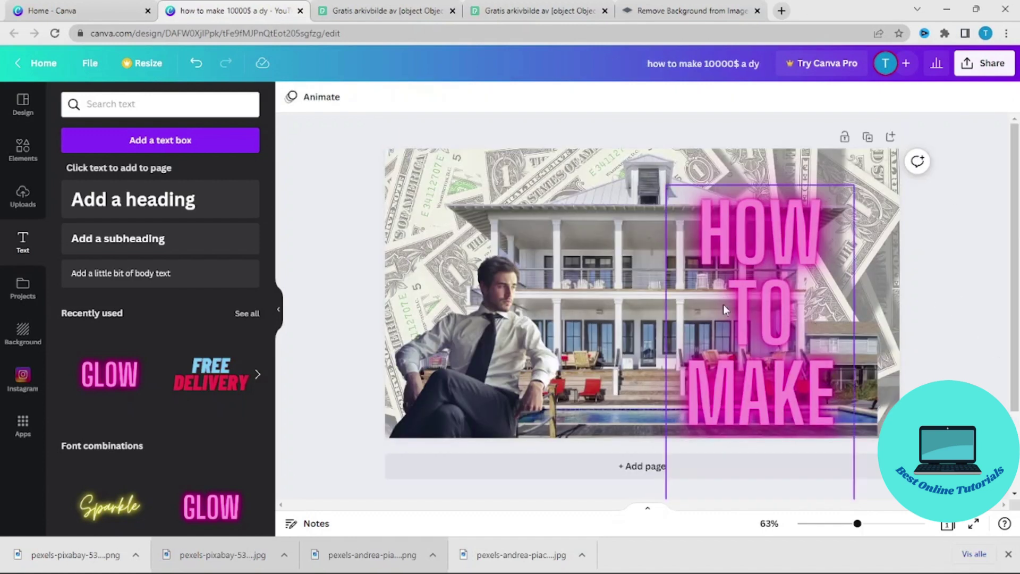
Shrink the headline, move it to the top, widen it to two lines, and fix 'DY' to 'DAY'
left_click(752, 302)
left_click_drag(698, 216, 699, 263)
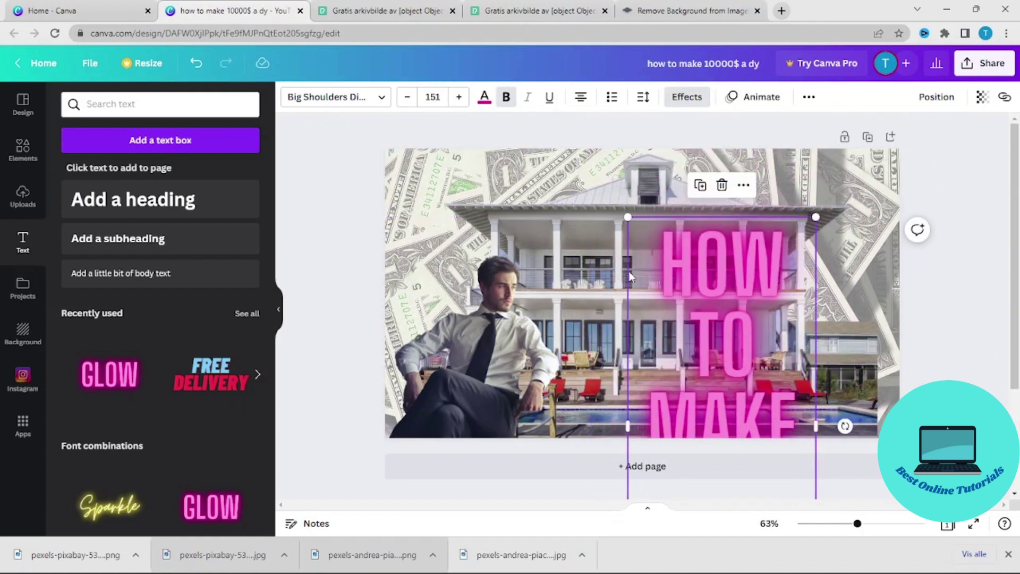
left_click_drag(628, 217, 710, 399)
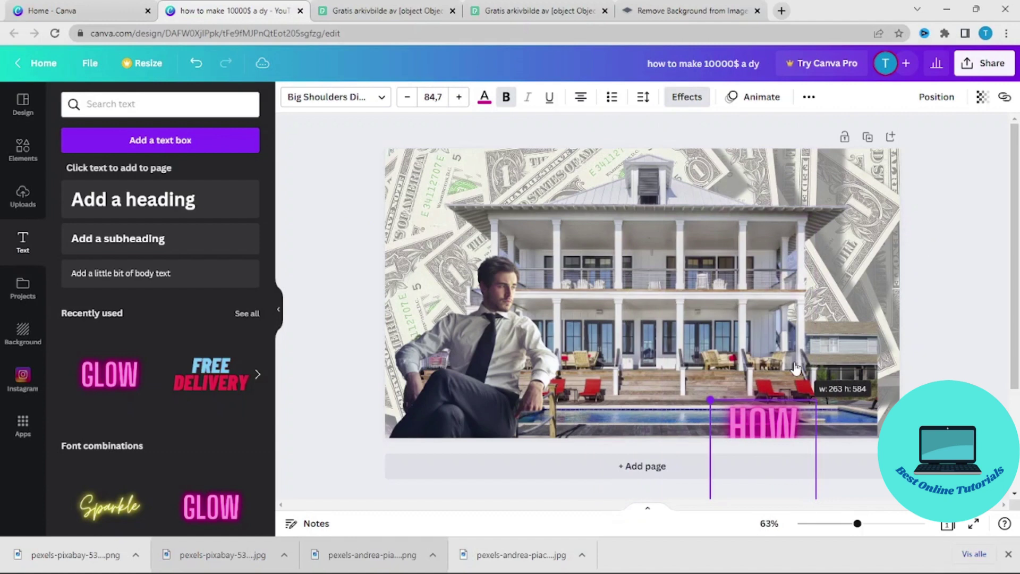
left_click_drag(771, 420, 748, 222)
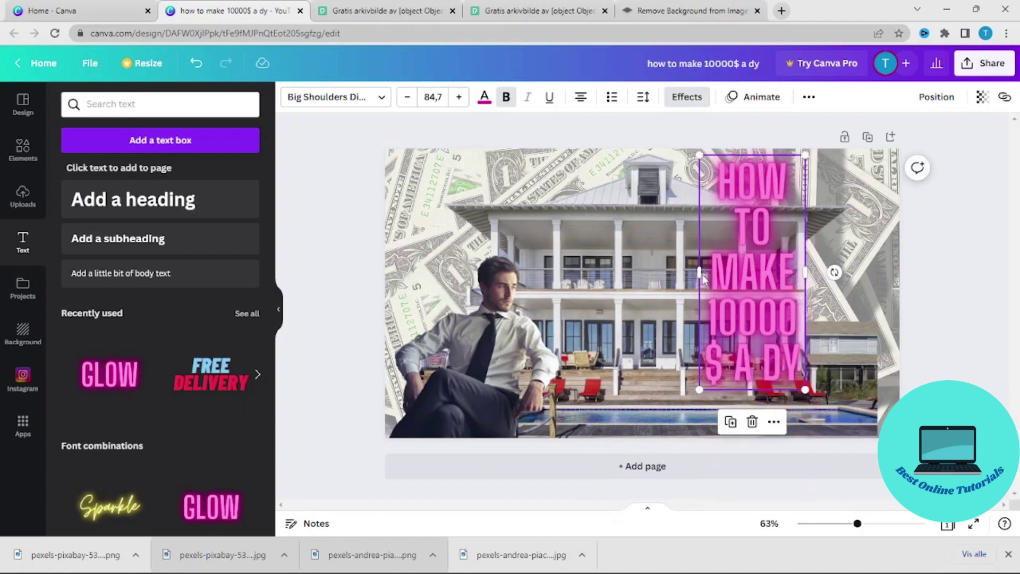
left_click_drag(674, 274, 483, 283)
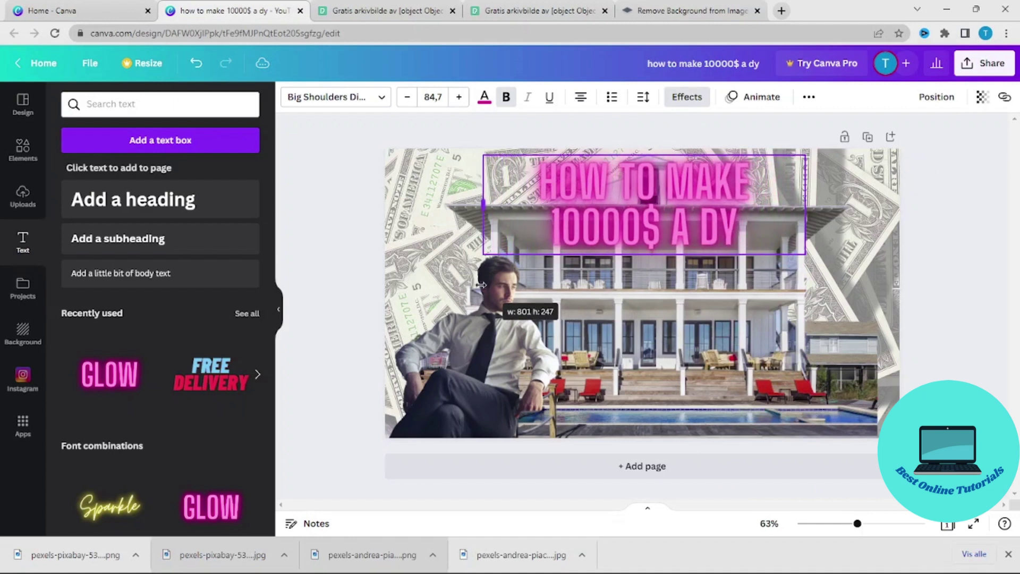
double_click(723, 225)
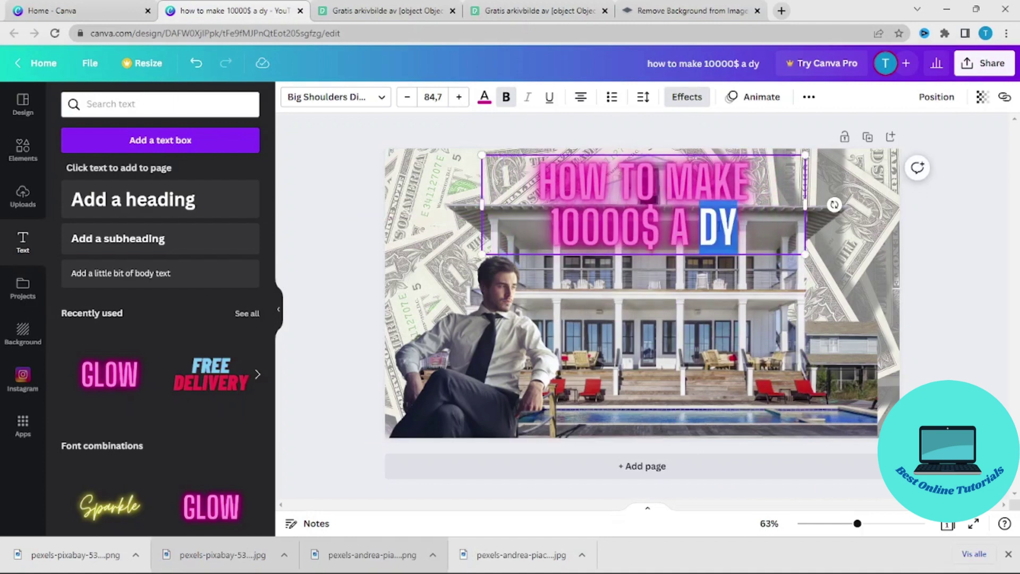
left_click(723, 226)
type("a")
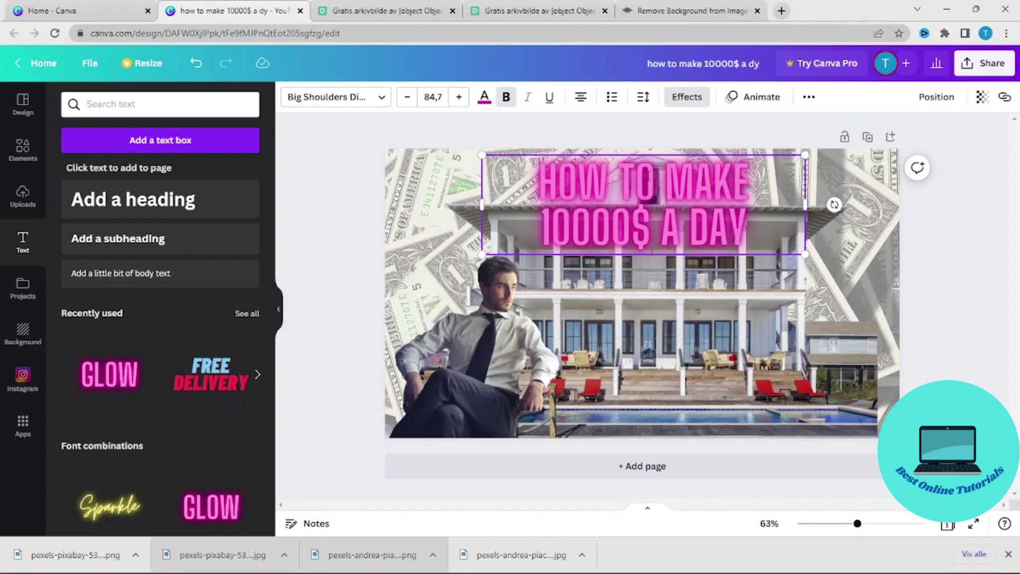
Recolour the headline from pink to the lighter blue-violet Default Colors swatch
left_click(484, 97)
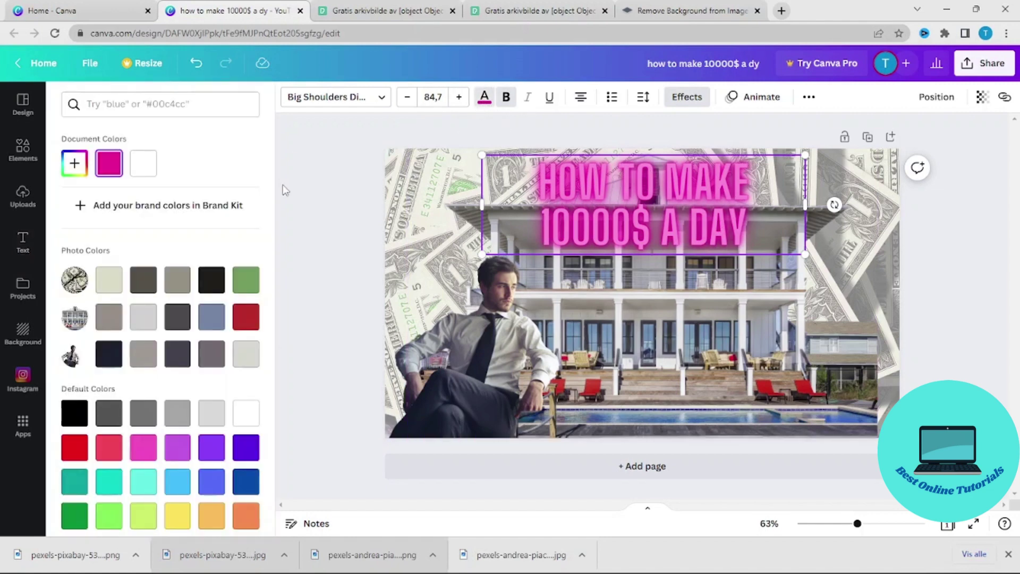
left_click(246, 483)
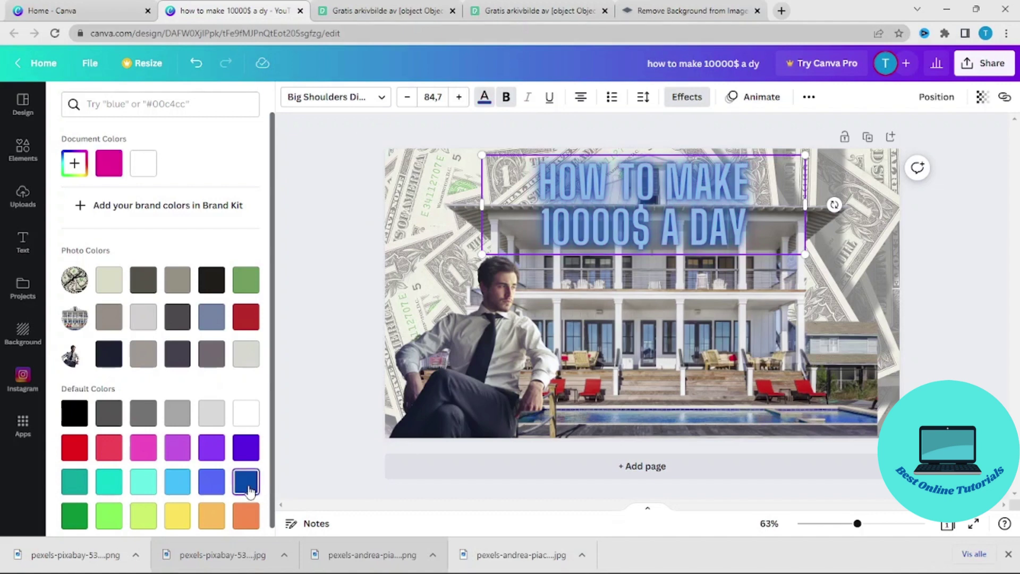
left_click(212, 482)
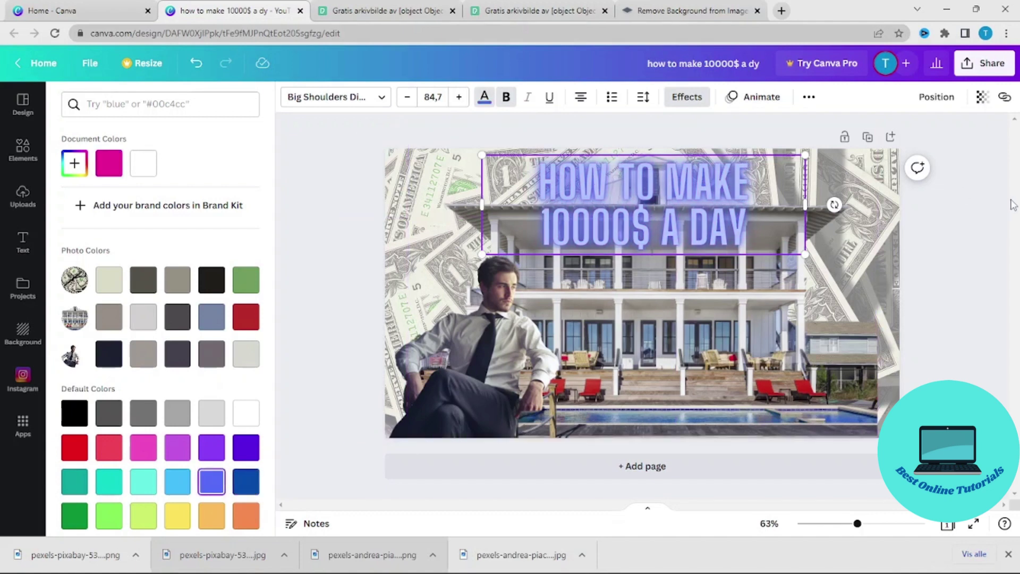
key("Escape")
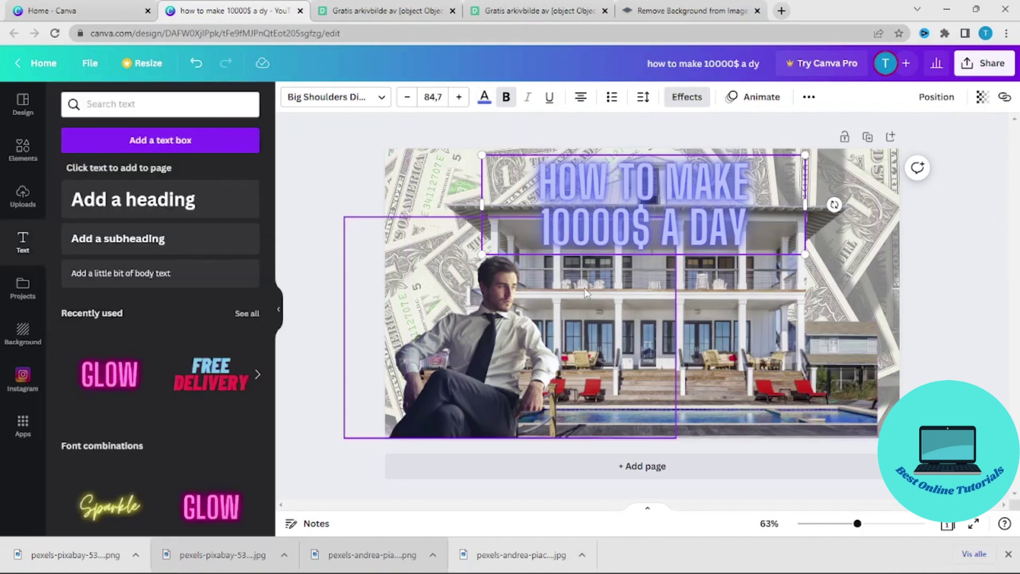
Move the two-line headline into the bottom-right corner and shrink it slightly
left_click(839, 270)
mouse_move(755, 232)
left_mouse_down()
mouse_move(847, 356)
mouse_move(851, 416)
left_mouse_up()
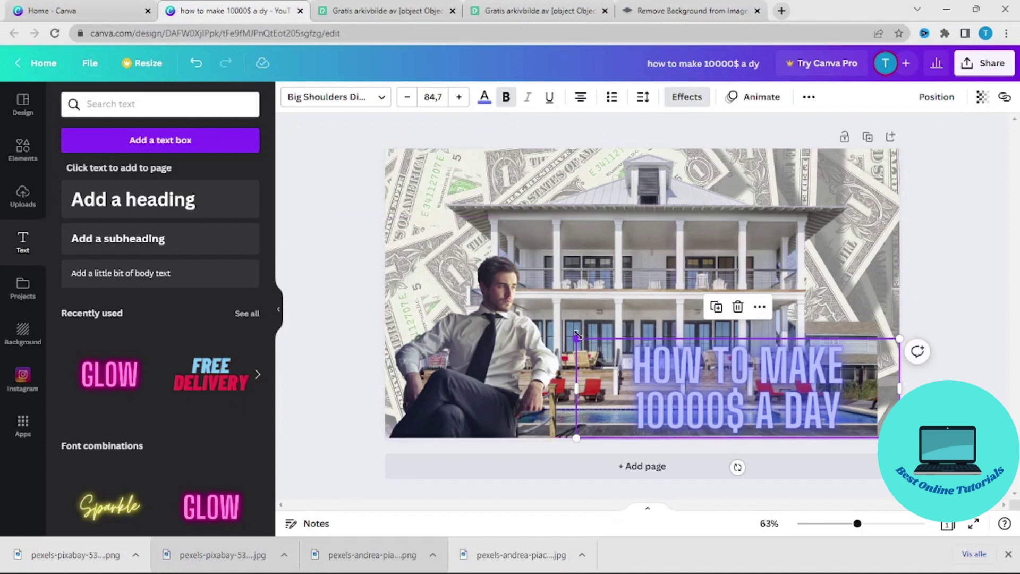
left_click_drag(577, 338, 658, 366)
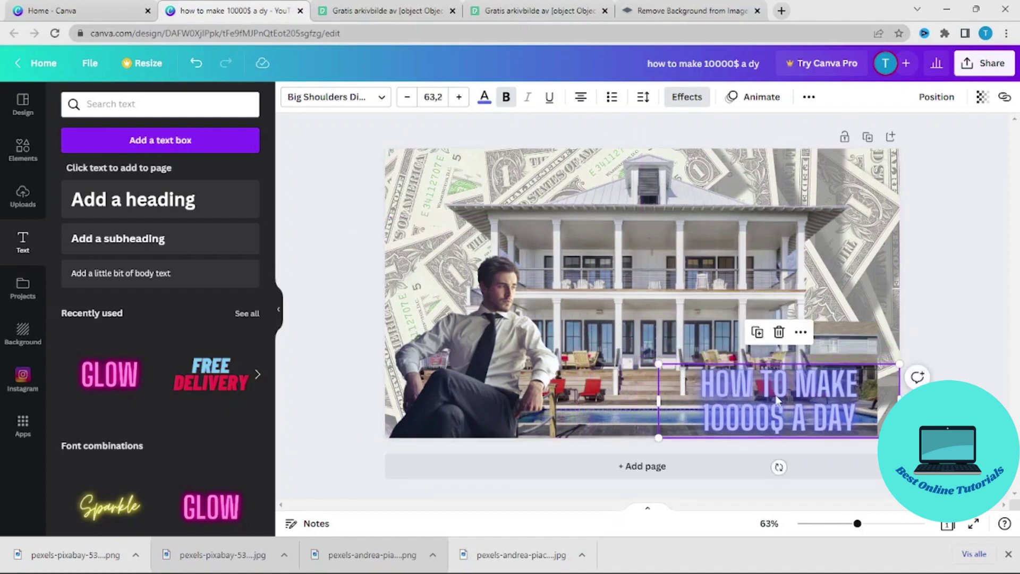
left_click_drag(812, 411, 804, 396)
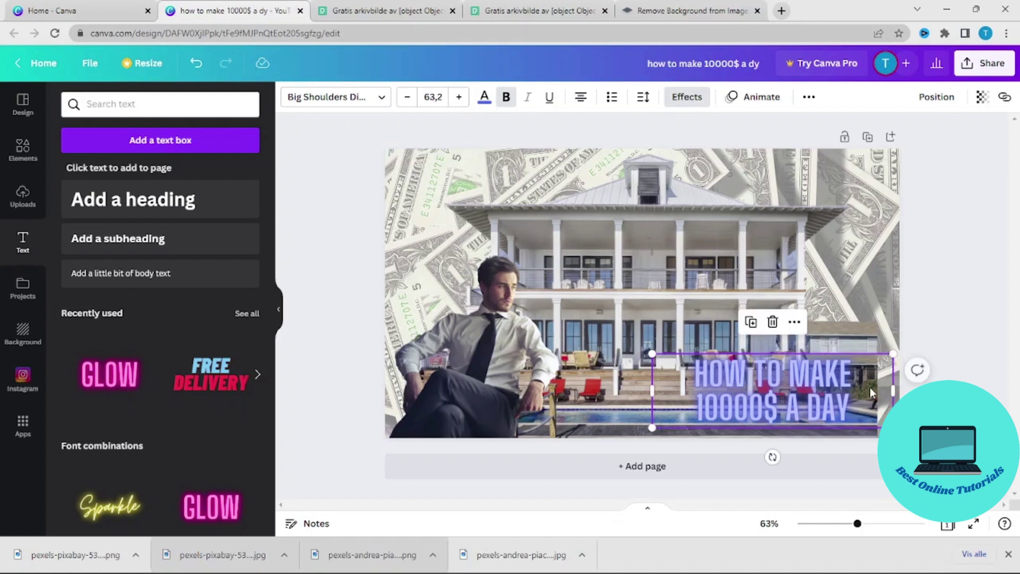
left_click(979, 338)
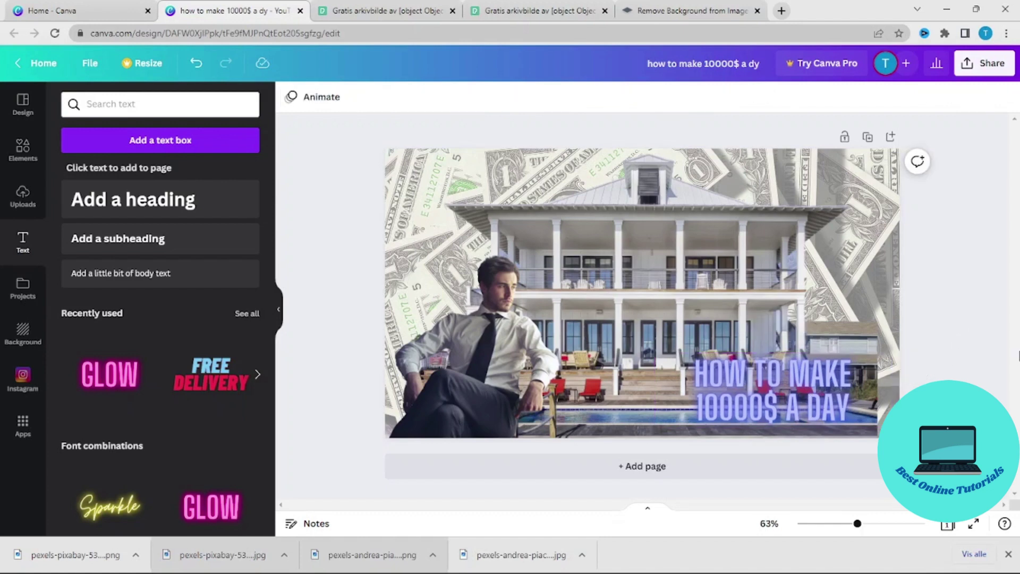